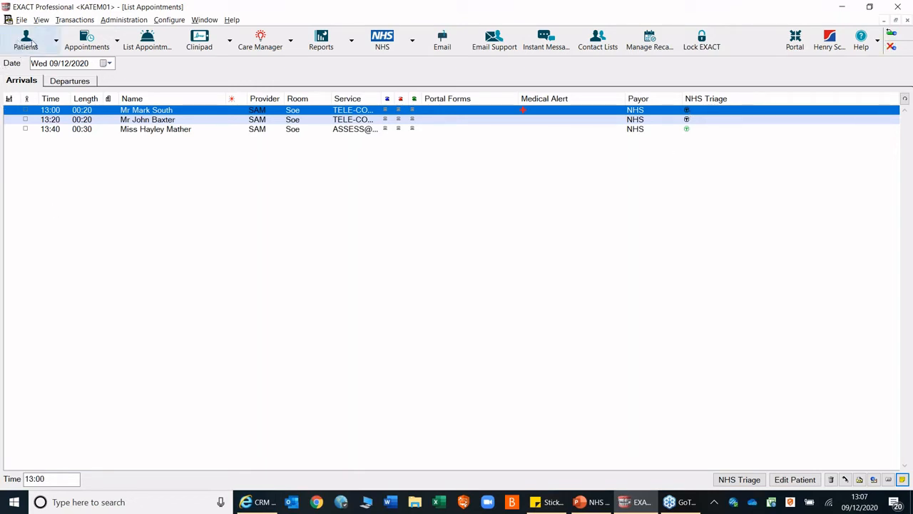
- Mark the 13:00 TELE-CONSULT appointment in the SAM column of the appointment book as arrived
{"action": "left_click", "coordinate": [86, 44]}
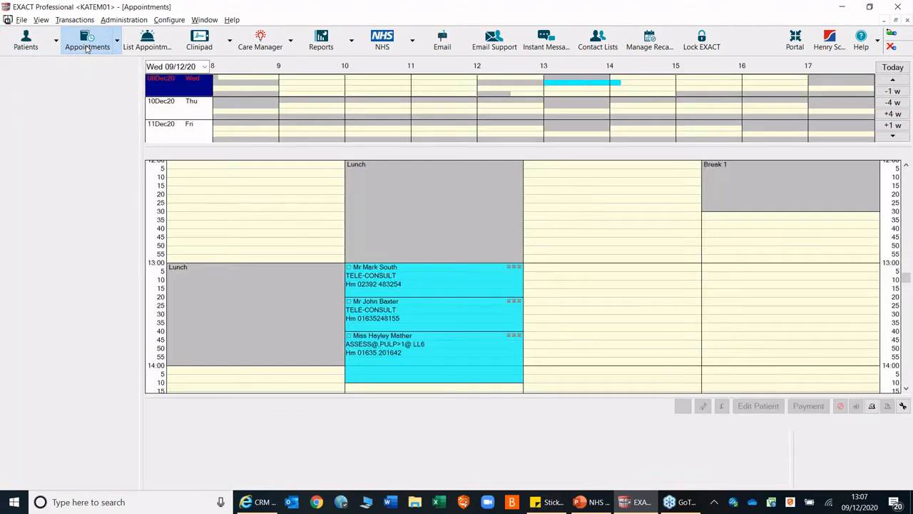
{"action": "left_click", "coordinate": [349, 268]}
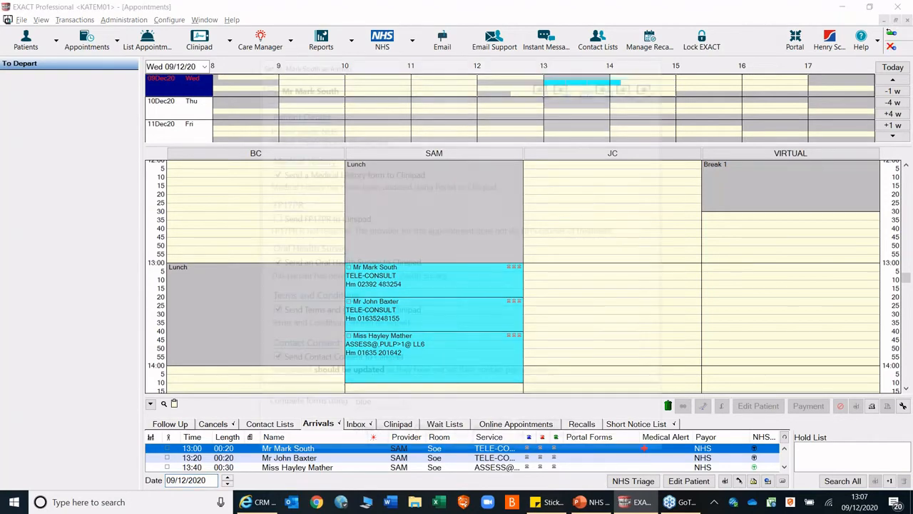
{"action": "left_click", "coordinate": [485, 435]}
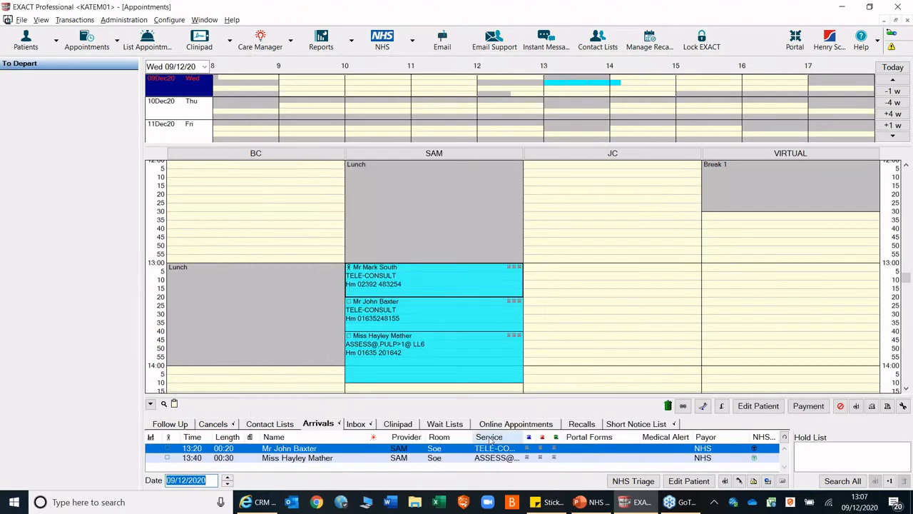
- Open the arrived patient's record, move the patient to the chair and dismiss the medical history summary
{"action": "left_click", "coordinate": [27, 43]}
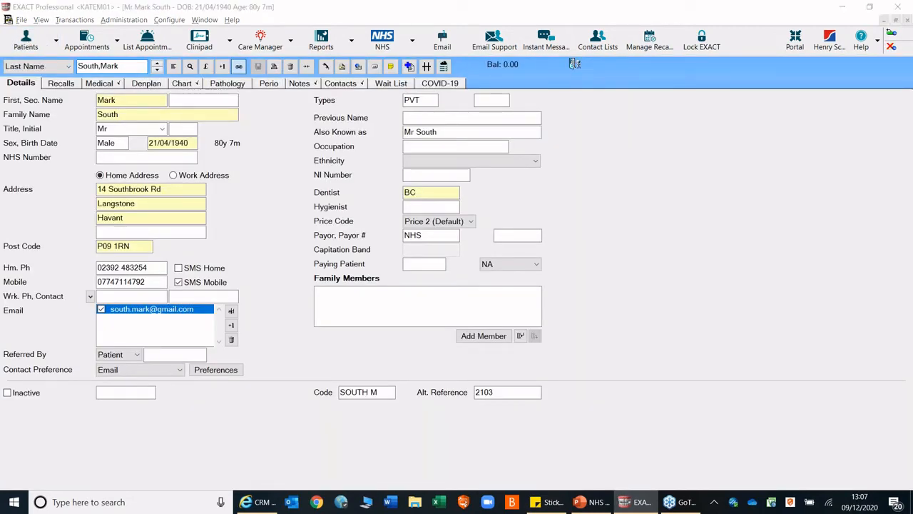
{"action": "left_click", "coordinate": [574, 65]}
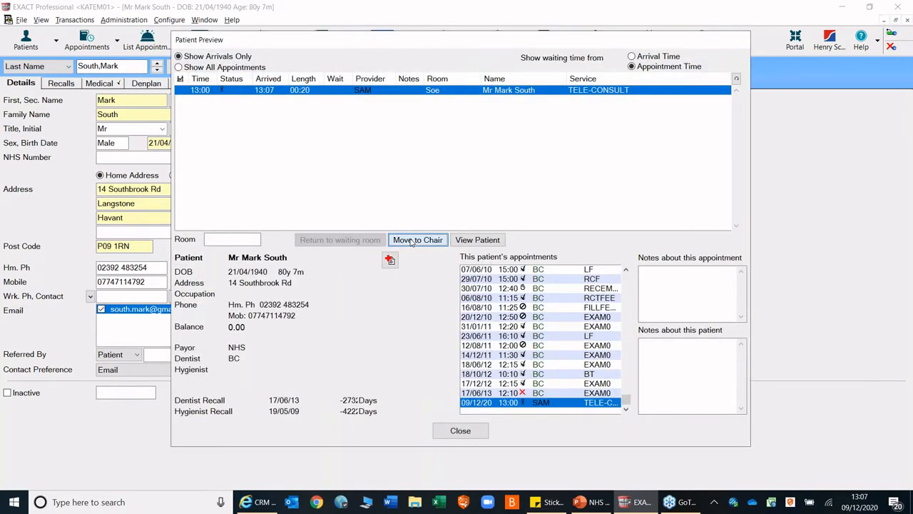
{"action": "left_click", "coordinate": [411, 240]}
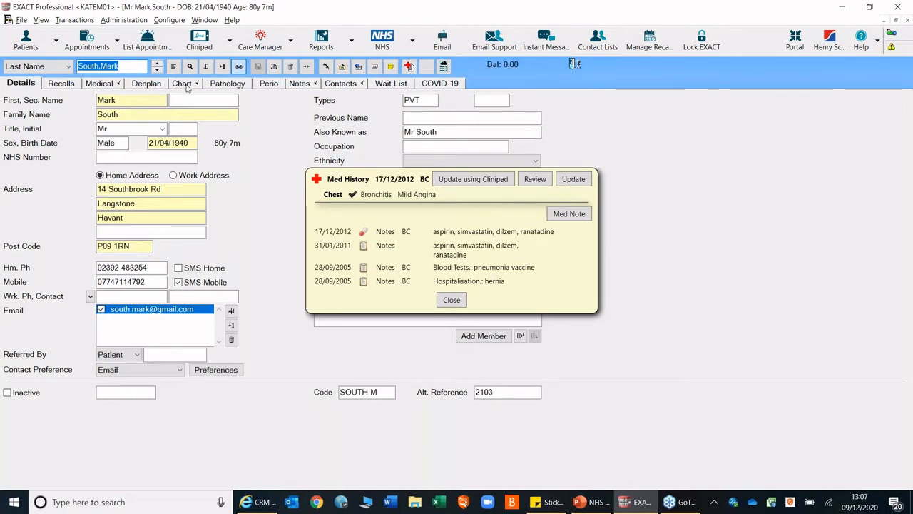
{"action": "left_click", "coordinate": [453, 300]}
- Browse the full service list in the patient's chart with all categories shown and sorted by payor code
{"action": "left_click", "coordinate": [189, 85]}
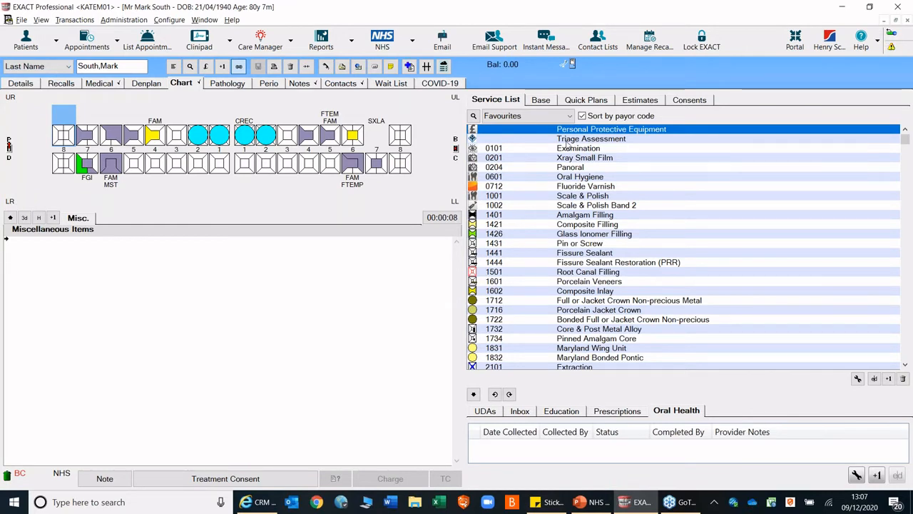
{"action": "left_click", "coordinate": [564, 117]}
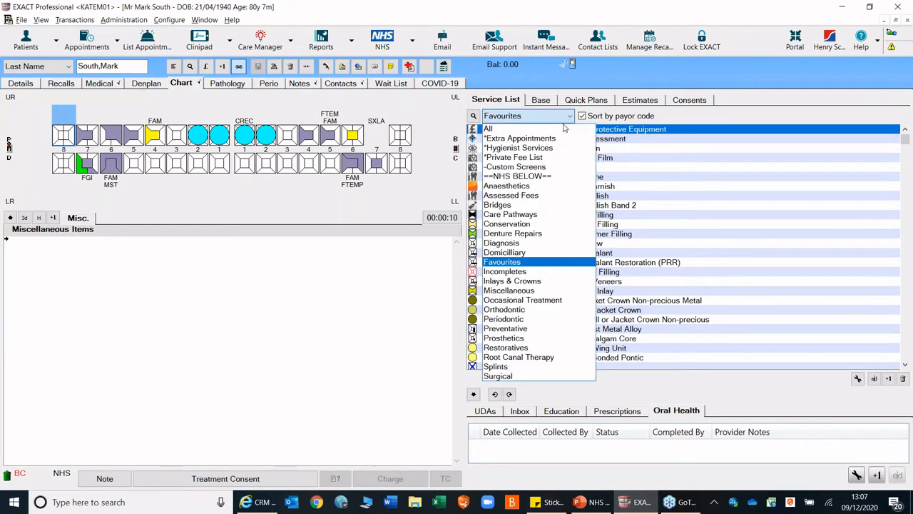
{"action": "left_click", "coordinate": [505, 129]}
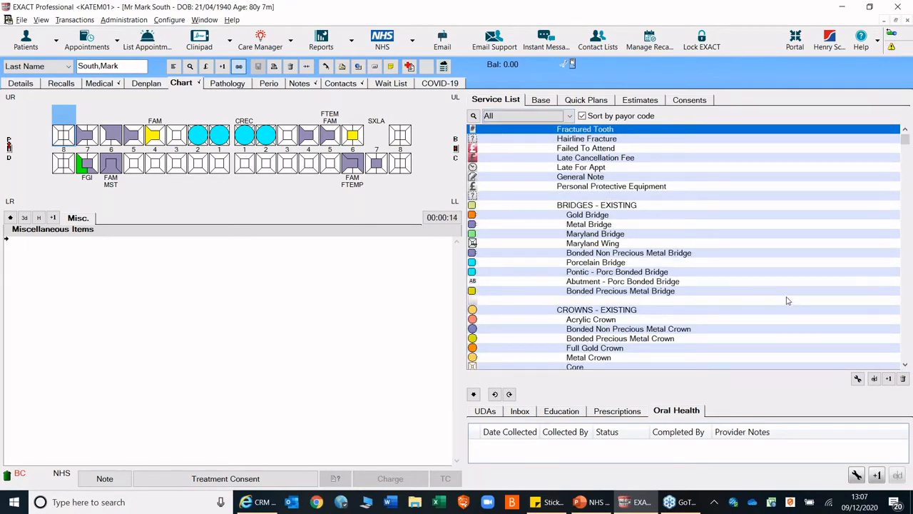
{"action": "scroll", "coordinate": [880, 332], "scroll_direction": "down", "scroll_amount": 15}
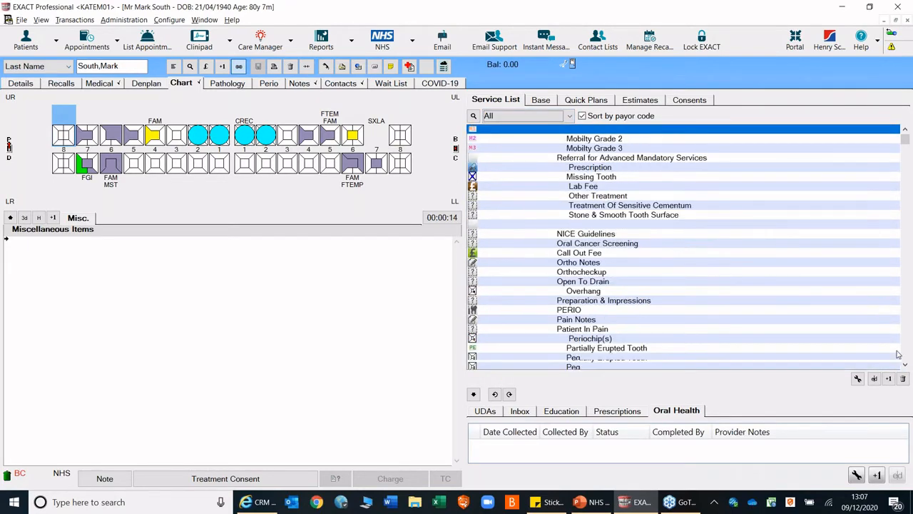
{"action": "scroll", "coordinate": [905, 365], "scroll_direction": "down", "scroll_amount": 10}
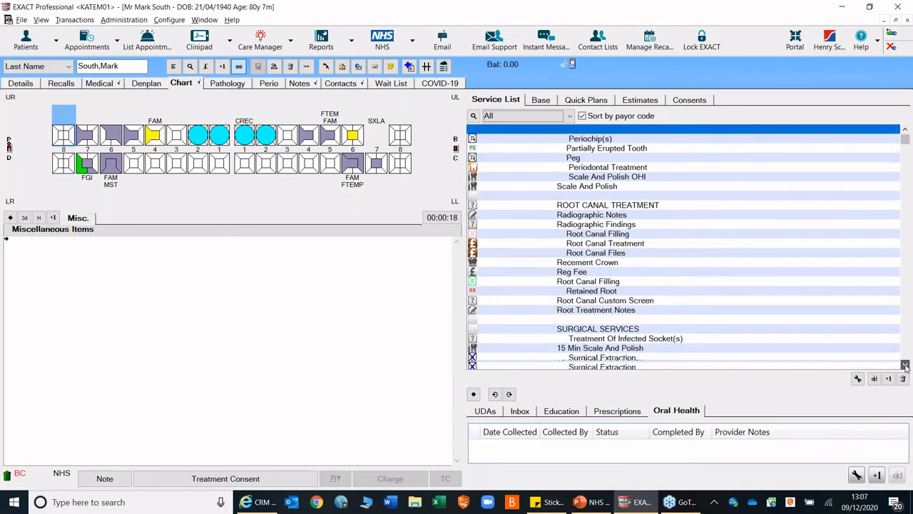
{"action": "scroll", "coordinate": [905, 366], "scroll_direction": "down", "scroll_amount": 10}
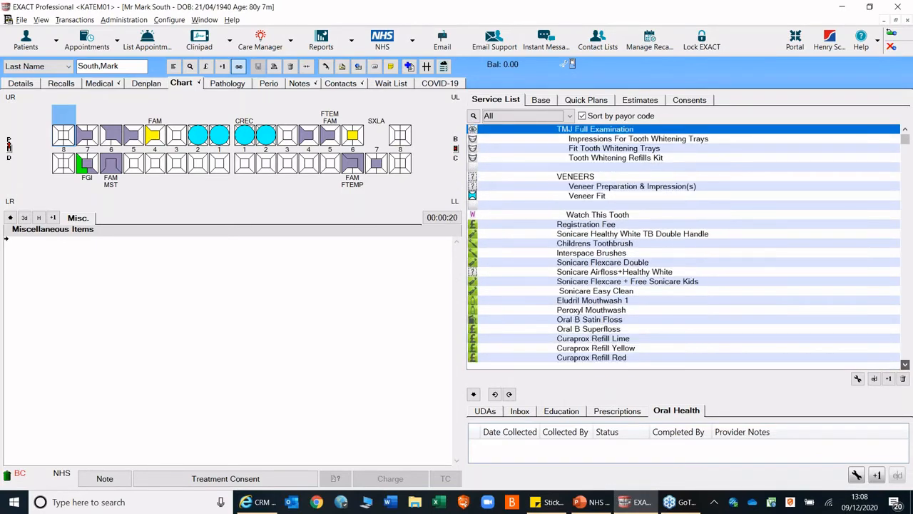
{"action": "scroll", "coordinate": [905, 366], "scroll_direction": "down", "scroll_amount": 5}
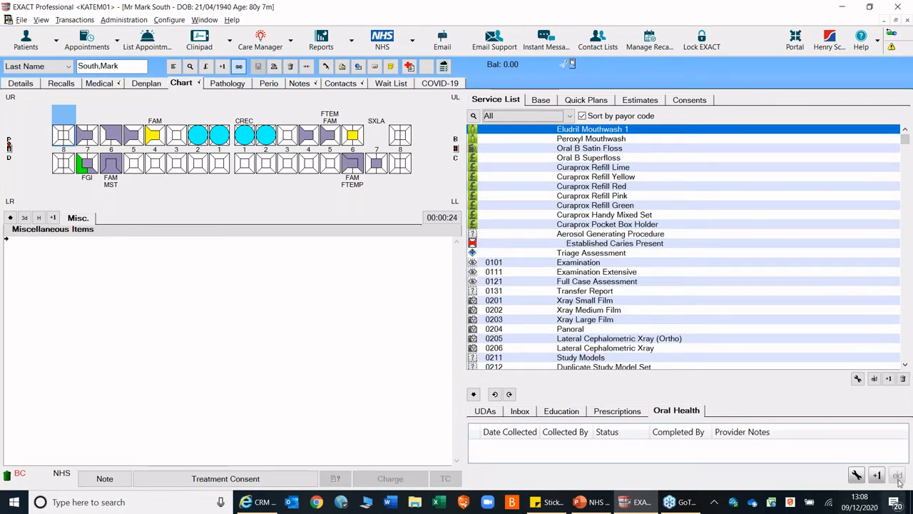
{"action": "scroll", "coordinate": [904, 366], "scroll_direction": "down", "scroll_amount": 10}
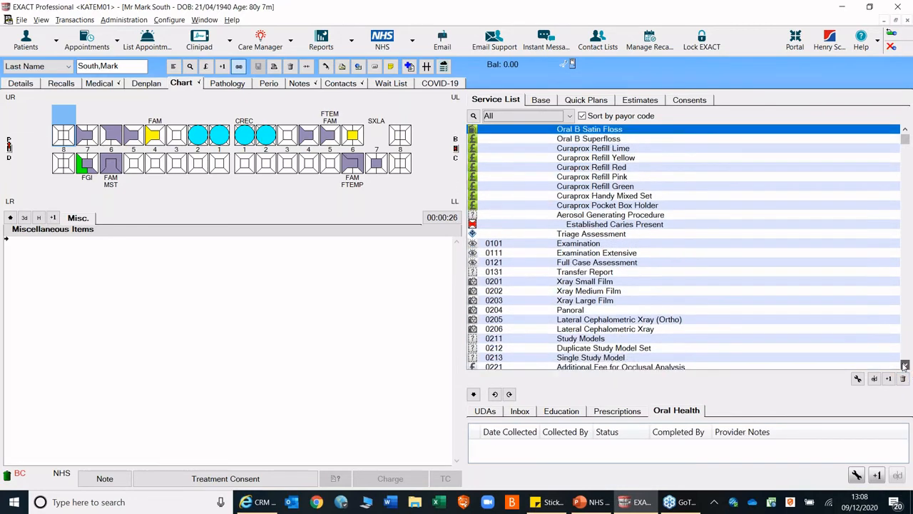
{"action": "scroll", "coordinate": [683, 243], "scroll_direction": "down", "scroll_amount": 10}
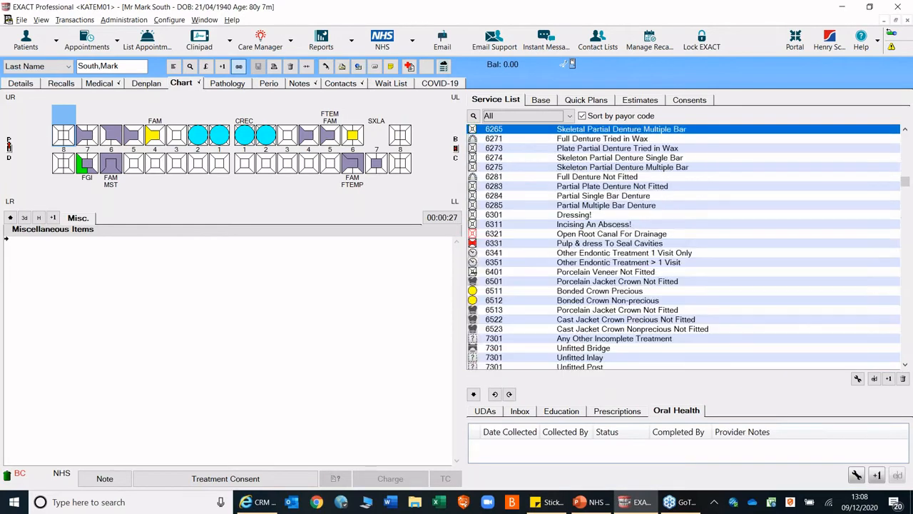
{"action": "scroll", "coordinate": [570, 171], "scroll_direction": "up", "scroll_amount": 9}
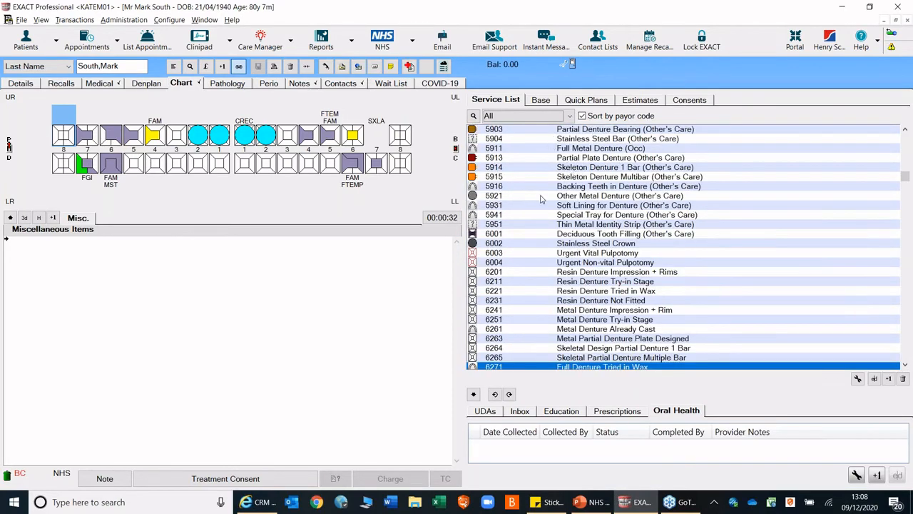
{"action": "scroll", "coordinate": [540, 215], "scroll_direction": "up", "scroll_amount": 10}
{"action": "scroll", "coordinate": [540, 215], "scroll_direction": "up", "scroll_amount": 15}
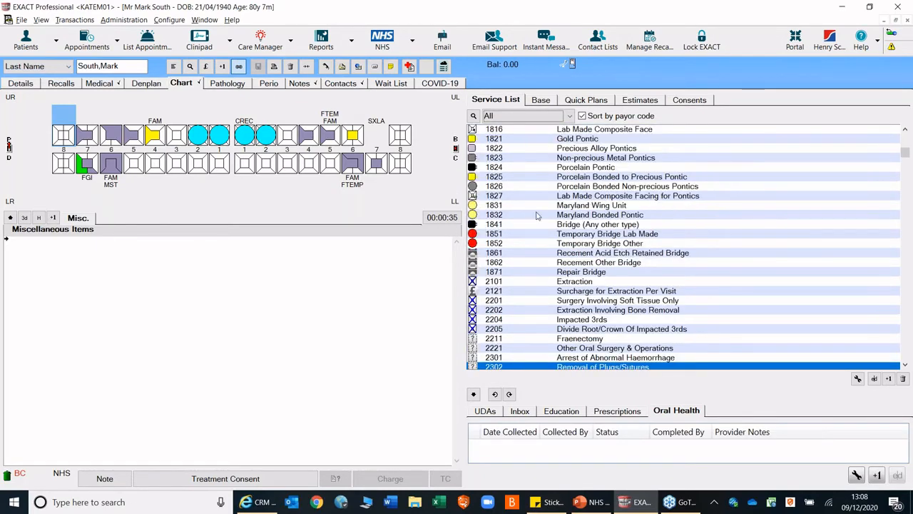
{"action": "scroll", "coordinate": [537, 216], "scroll_direction": "down", "scroll_amount": 1}
- Turn off sorting by payor code and review the settings of the TRIAGE service item
{"action": "left_click", "coordinate": [582, 115]}
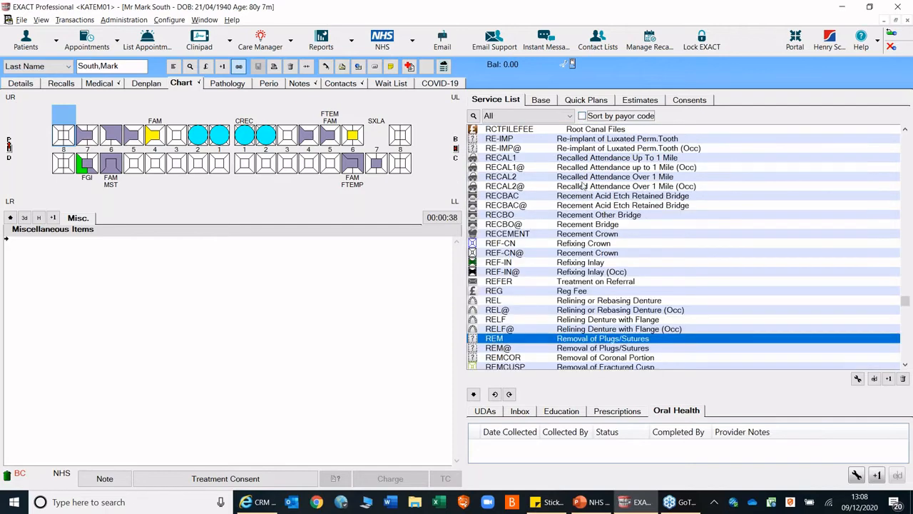
{"action": "scroll", "coordinate": [583, 186], "scroll_direction": "down", "scroll_amount": 20}
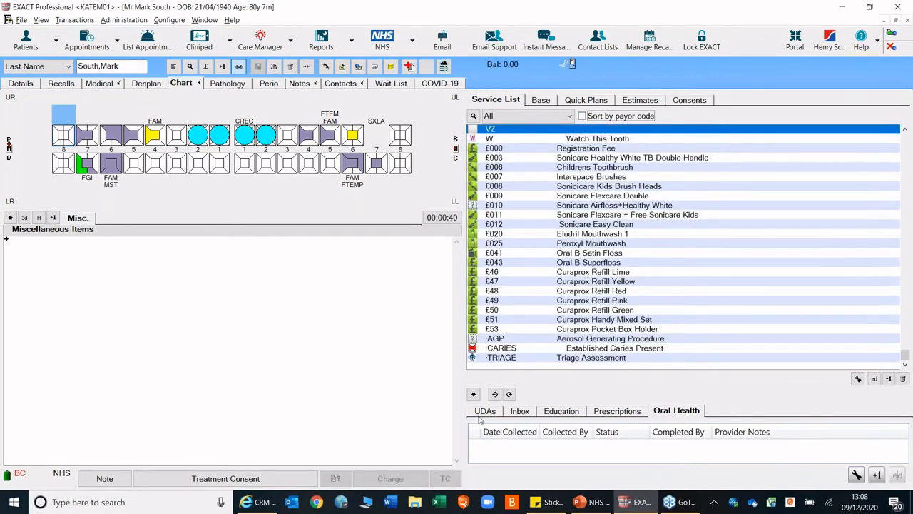
{"action": "left_click", "coordinate": [501, 357]}
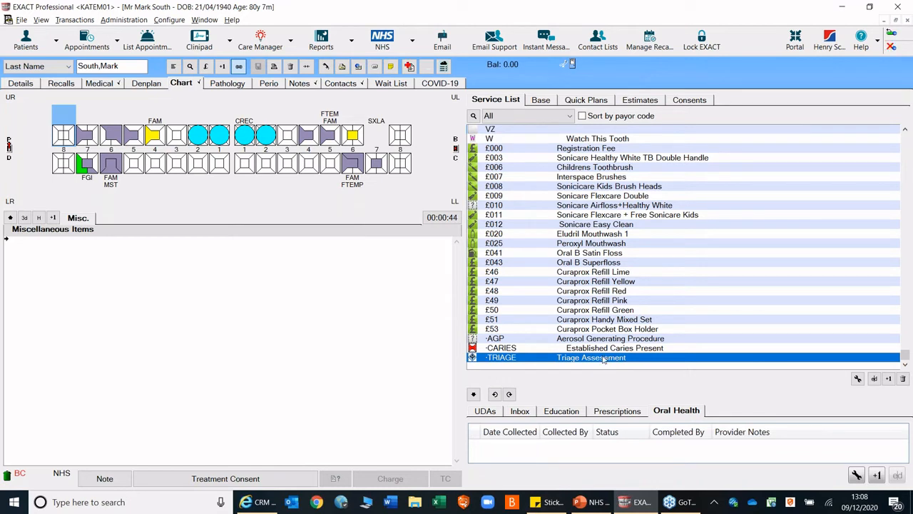
{"action": "left_click", "coordinate": [875, 379]}
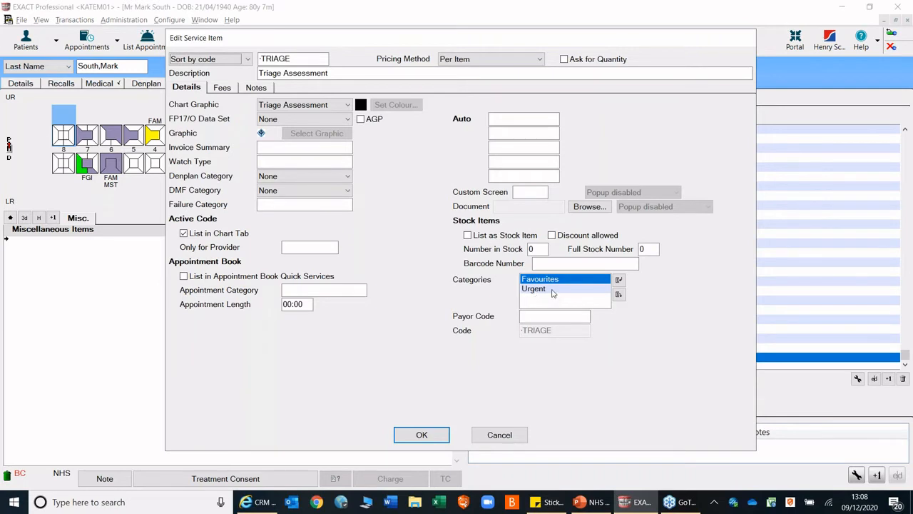
{"action": "left_click", "coordinate": [423, 435]}
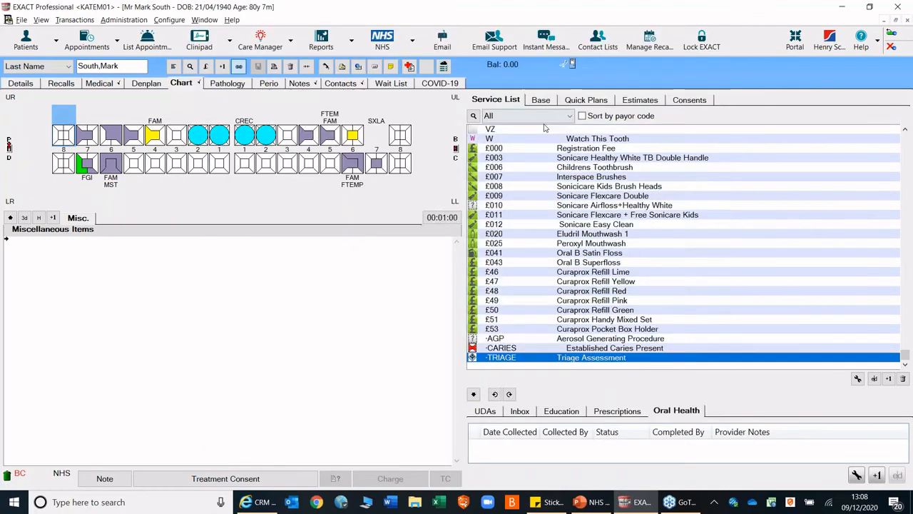
- Chart a Triage Assessment from the Favourites services sorted by payor code, accepting the exemptions and charges without any selections
{"action": "left_click", "coordinate": [546, 117]}
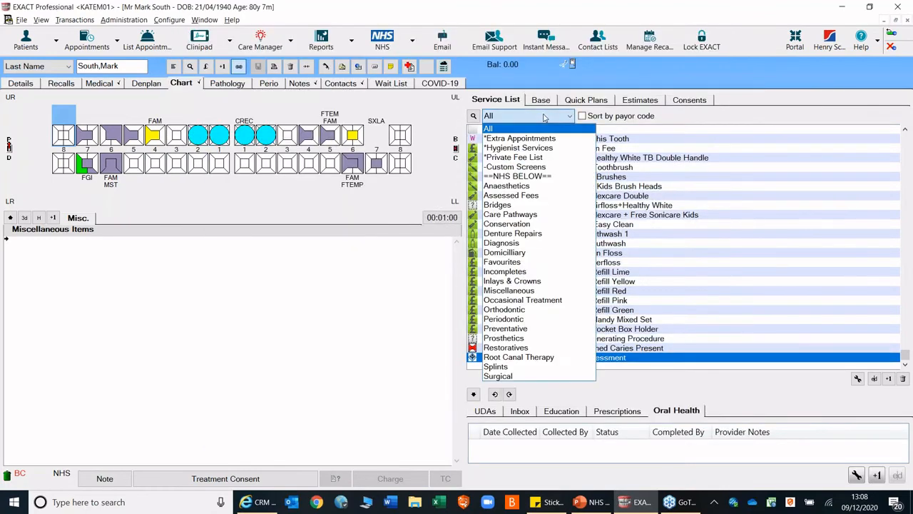
{"action": "left_click", "coordinate": [503, 262]}
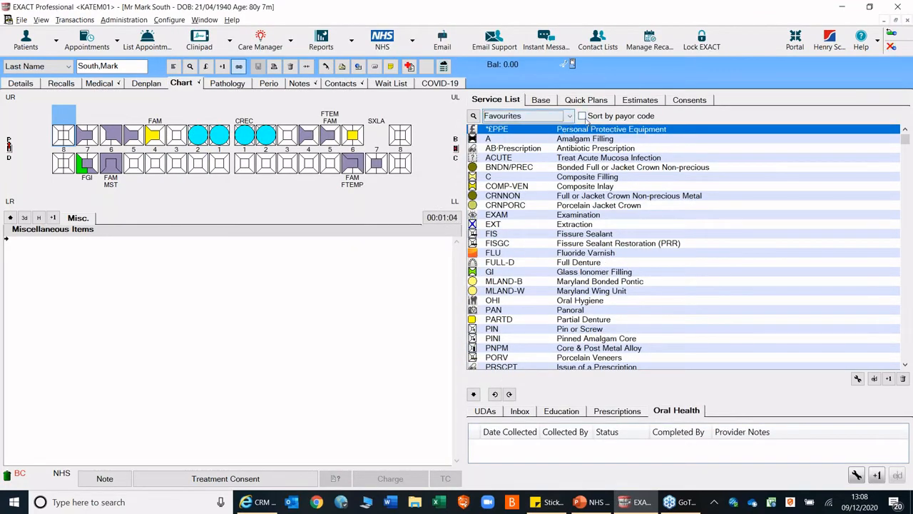
{"action": "left_click", "coordinate": [582, 116]}
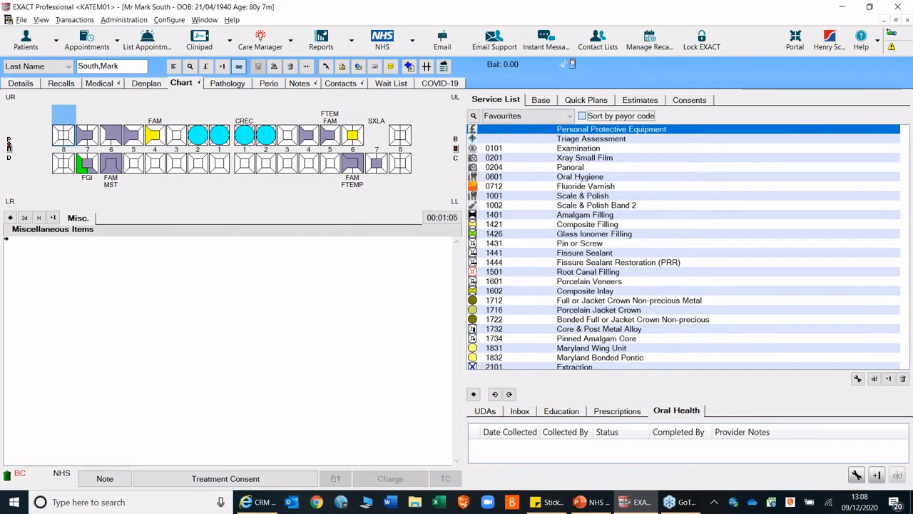
{"action": "double_click", "coordinate": [571, 139]}
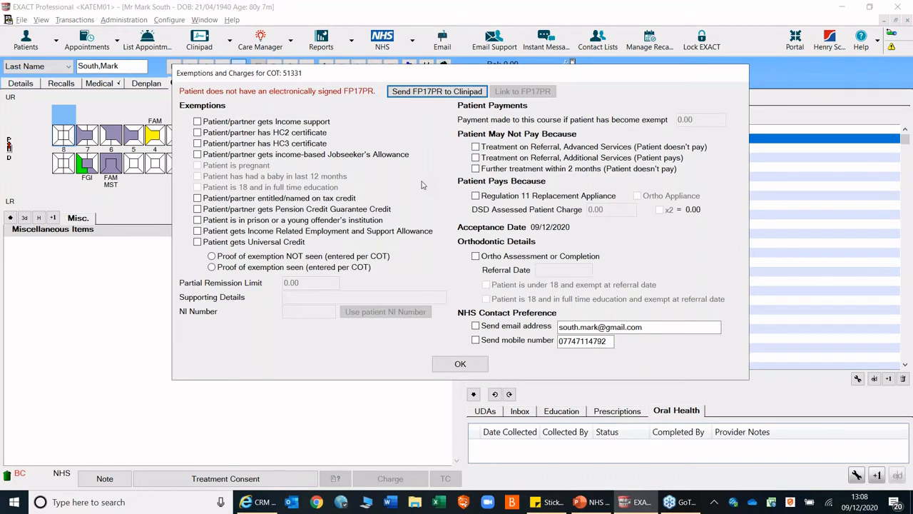
{"action": "left_click", "coordinate": [460, 365]}
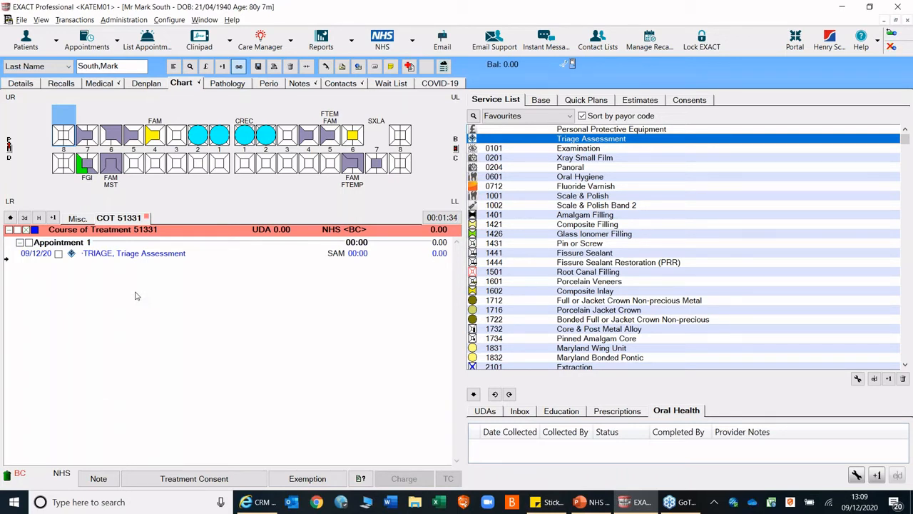
- Examine the details of the charted Triage Assessment item, including its clinical note, without changing anything
{"action": "left_click", "coordinate": [156, 257]}
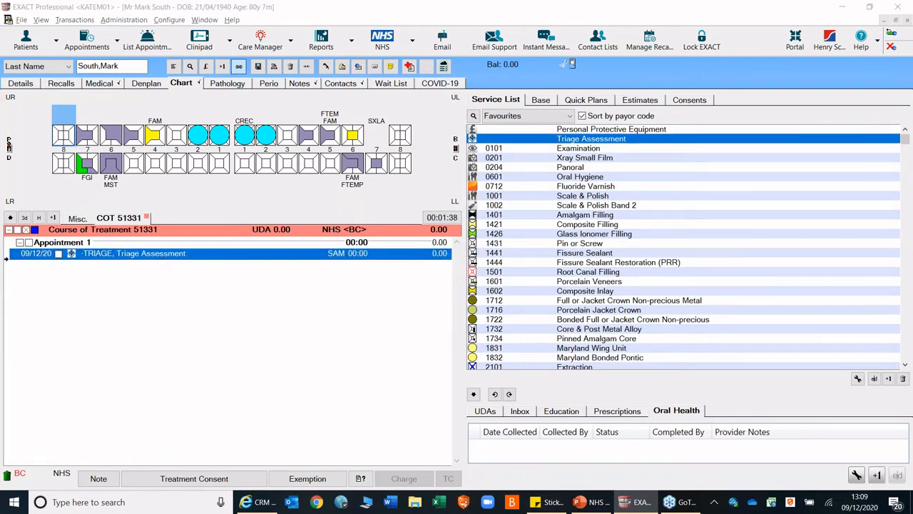
{"action": "double_click", "coordinate": [156, 255]}
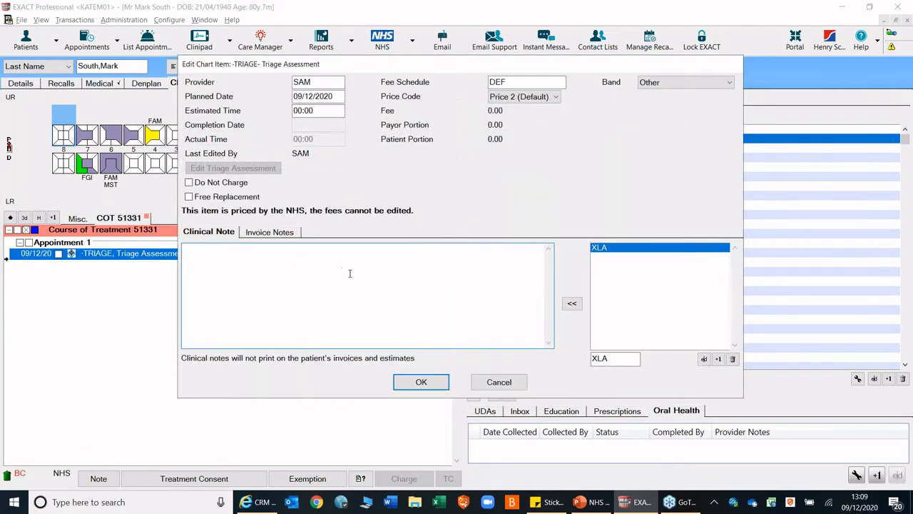
{"action": "left_click", "coordinate": [504, 385]}
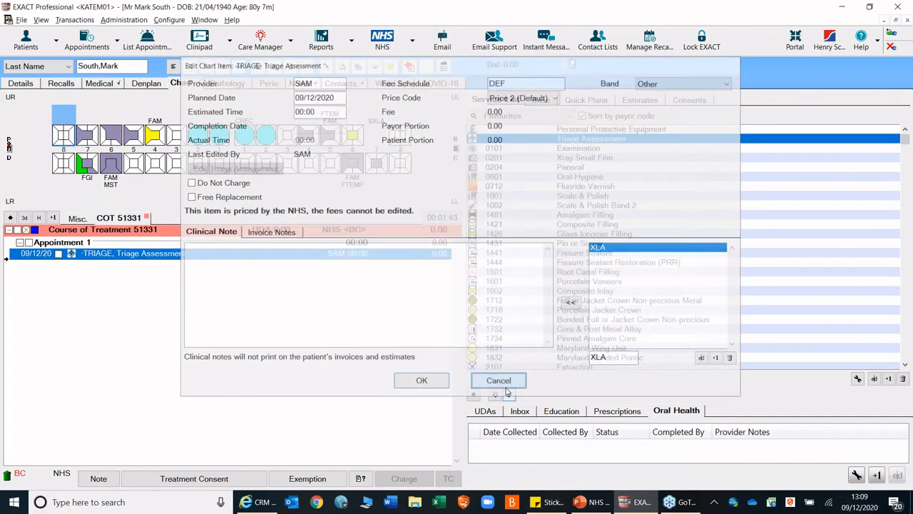
{"action": "left_click", "coordinate": [99, 478]}
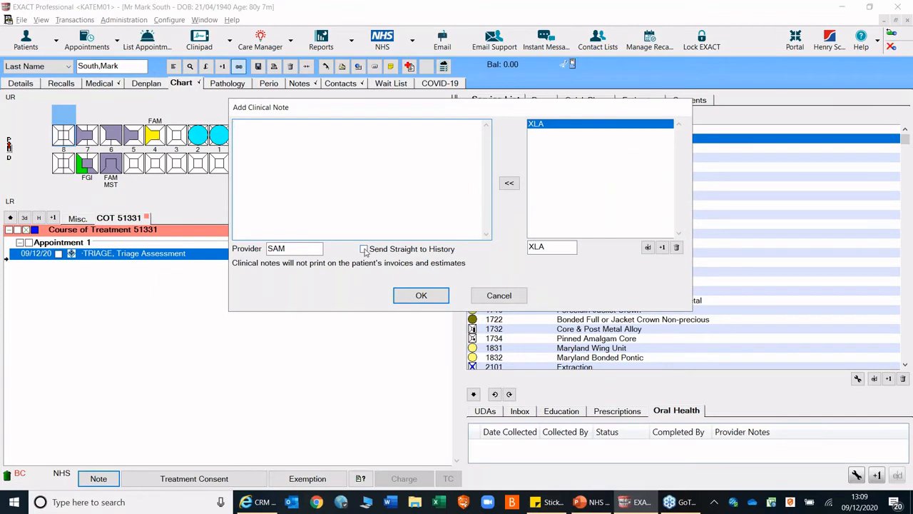
{"action": "left_click", "coordinate": [365, 249]}
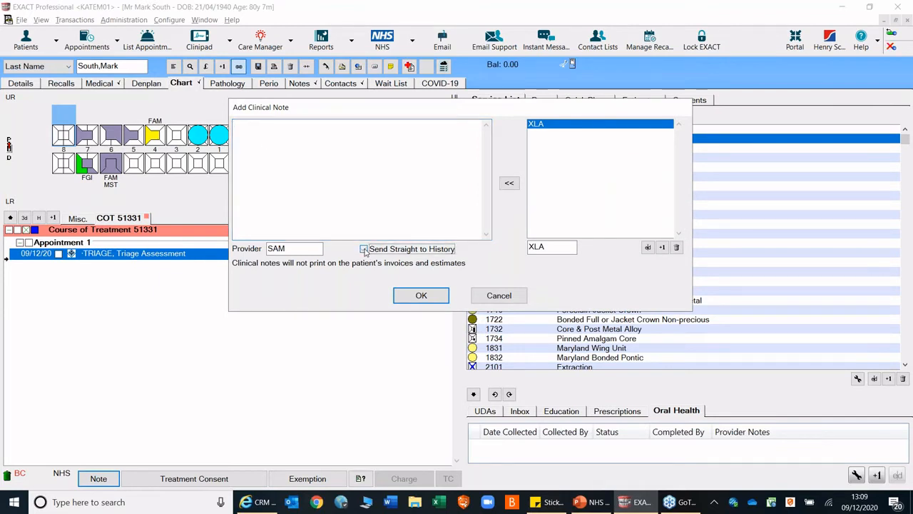
{"action": "left_click", "coordinate": [507, 299]}
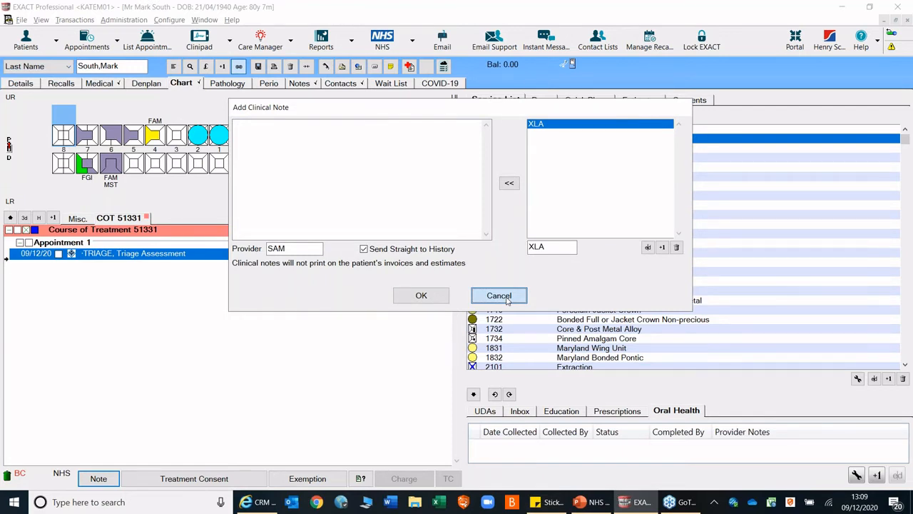
{"action": "left_click", "coordinate": [507, 299]}
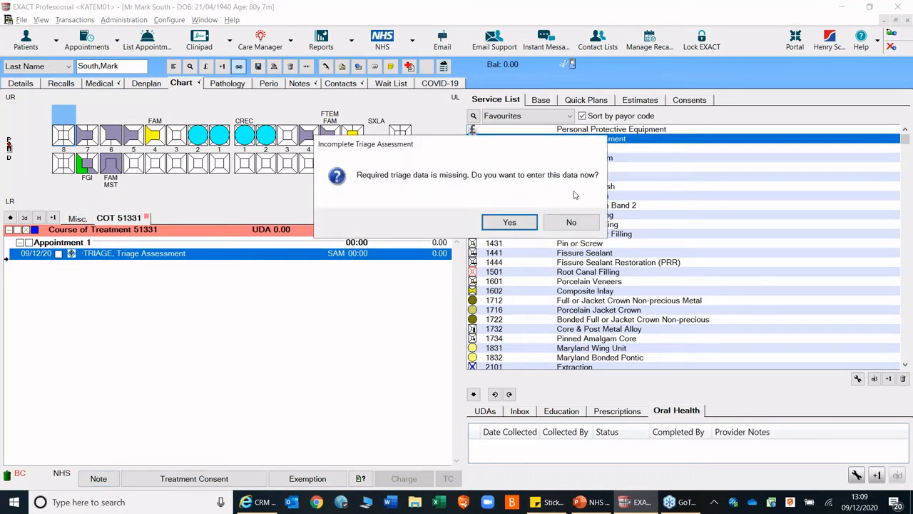
- Agree to enter the missing triage data, set the patient status group to "Increased risk of illness from COVID-19" and keep the UDC referral at N/A
{"action": "left_click", "coordinate": [509, 223]}
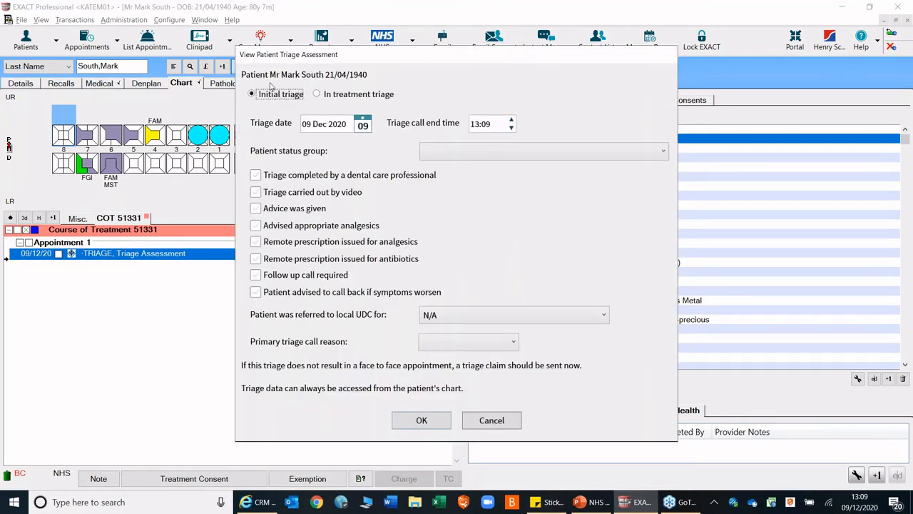
{"action": "mouse_move", "coordinate": [260, 102]}
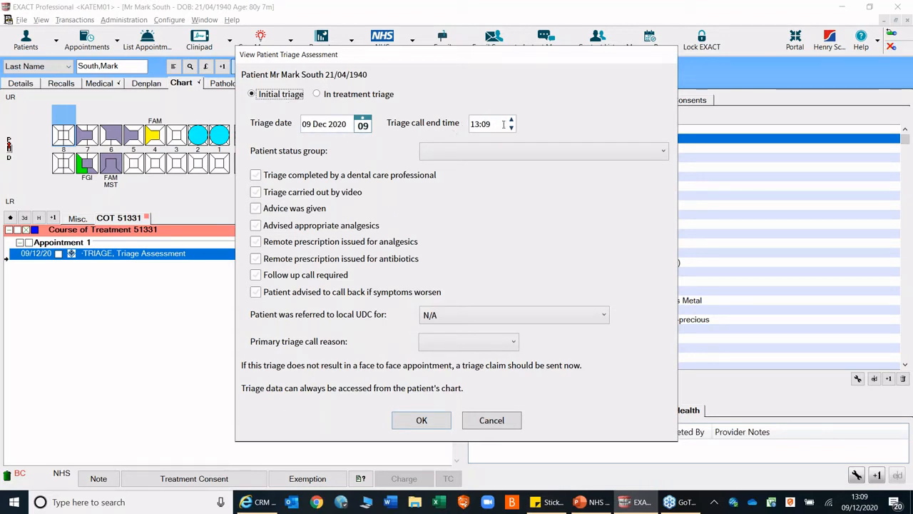
{"action": "left_click", "coordinate": [477, 152]}
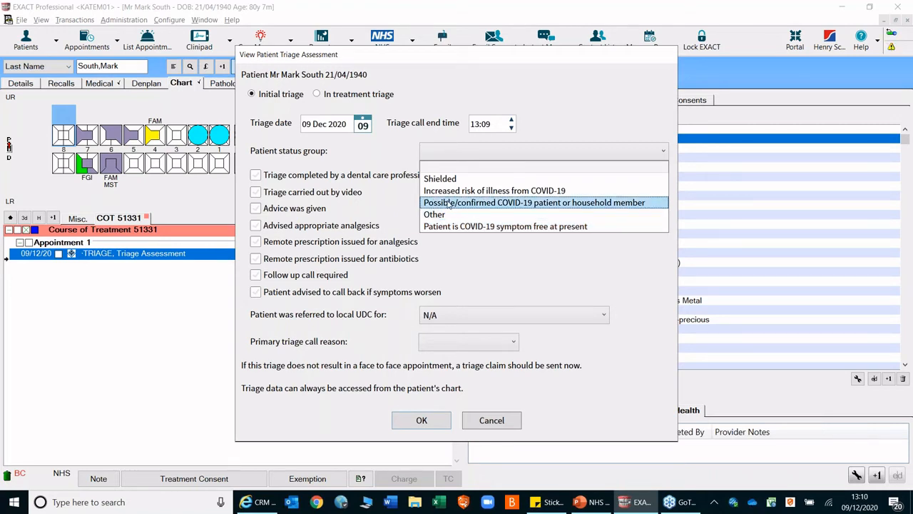
{"action": "left_click", "coordinate": [448, 193]}
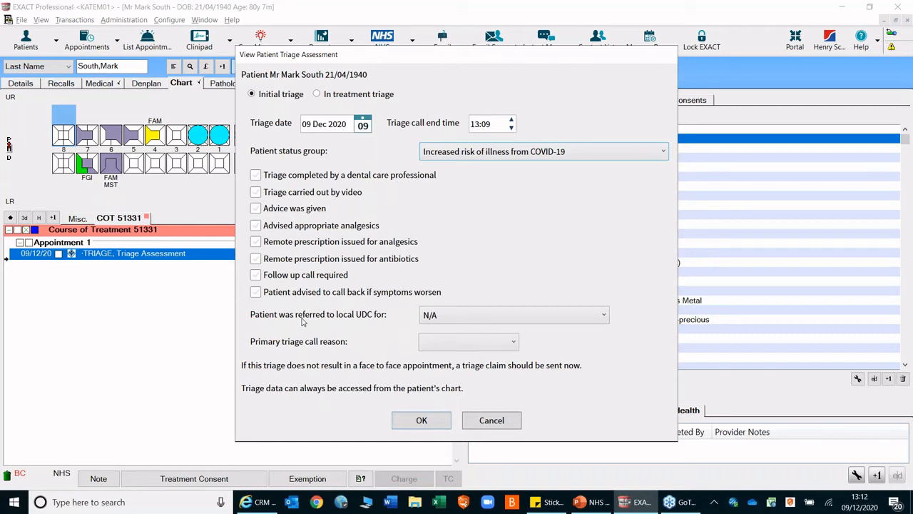
{"action": "left_click", "coordinate": [457, 320]}
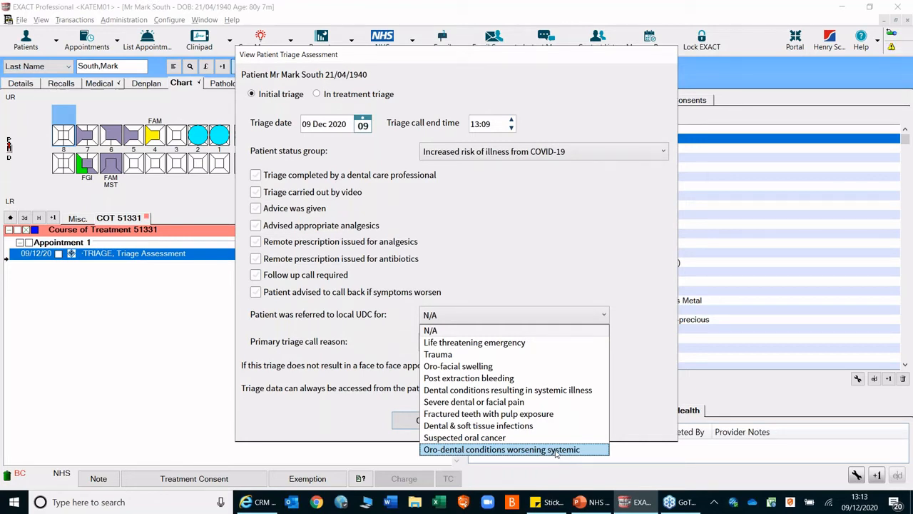
{"action": "left_click", "coordinate": [398, 345]}
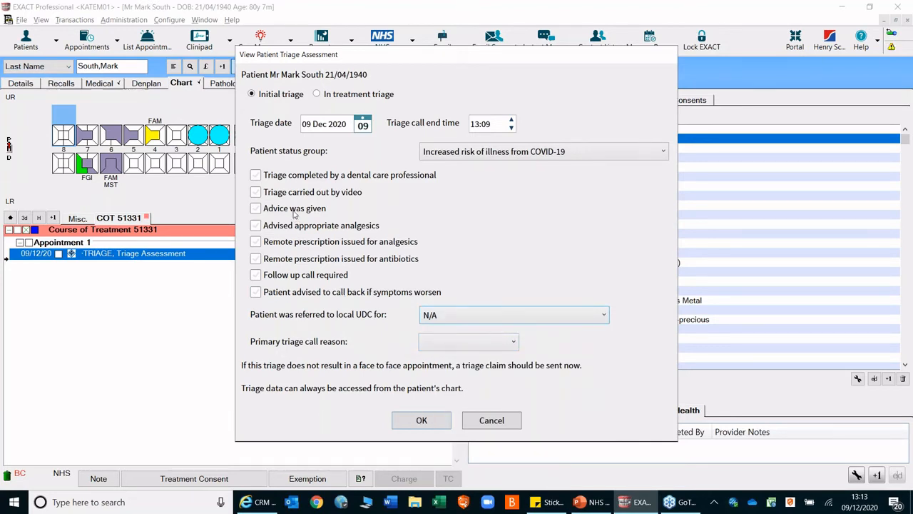
- Record that advice was given, appropriate analgesics were advised, a remote antibiotics prescription was issued and the patient was advised to call back if symptoms worsen
{"action": "left_click", "coordinate": [257, 209]}
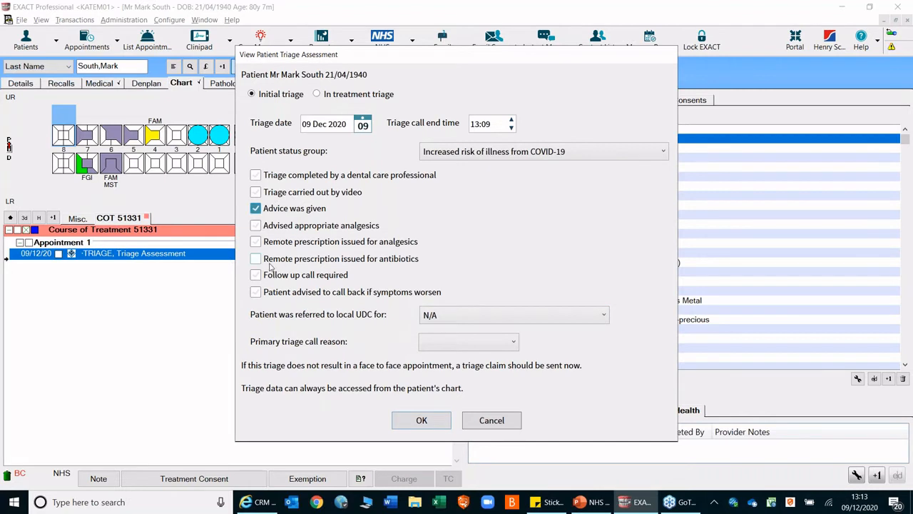
{"action": "left_click", "coordinate": [258, 259]}
{"action": "left_click", "coordinate": [258, 226]}
{"action": "left_click", "coordinate": [257, 293]}
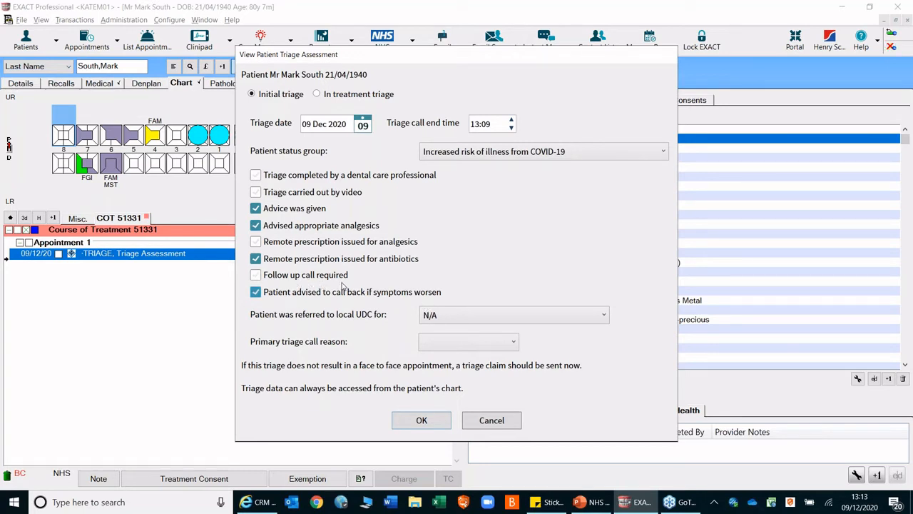
- Set the primary triage call reason to Pain and save the triage assessment
{"action": "left_click", "coordinate": [478, 348]}
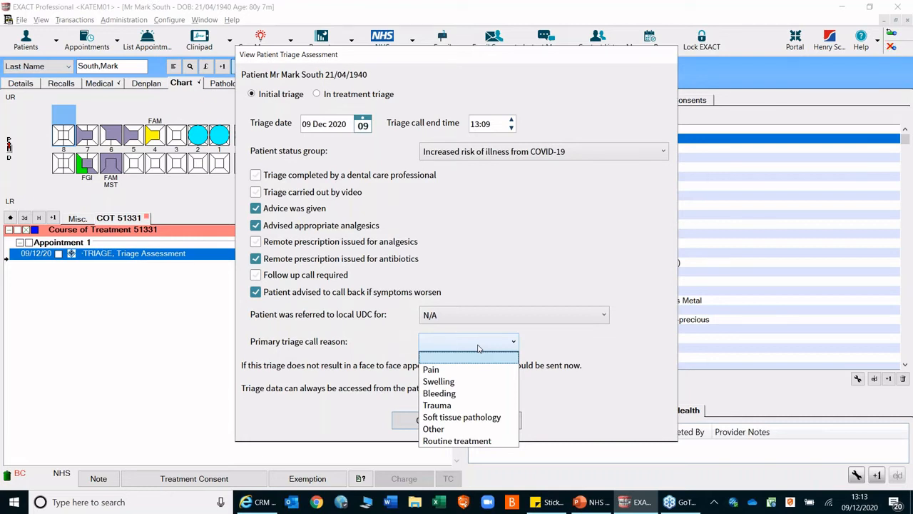
{"action": "left_click", "coordinate": [459, 373]}
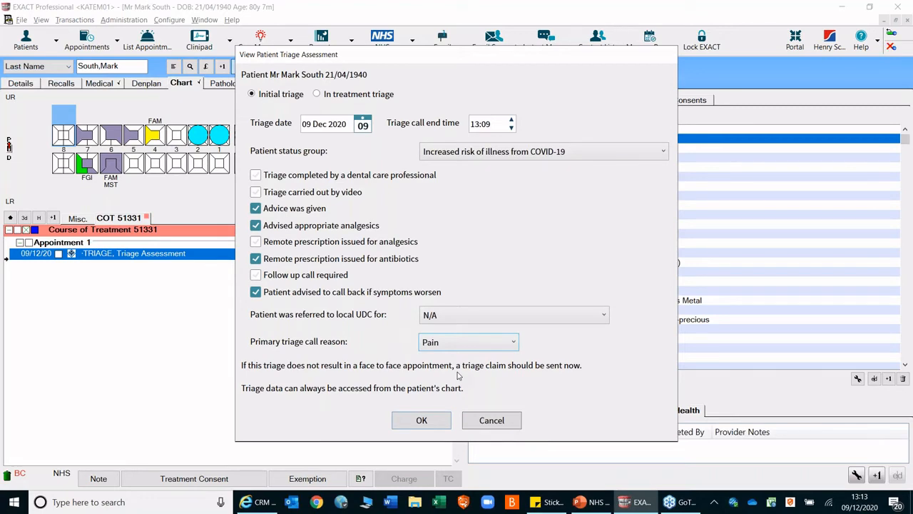
{"action": "left_click", "coordinate": [419, 421]}
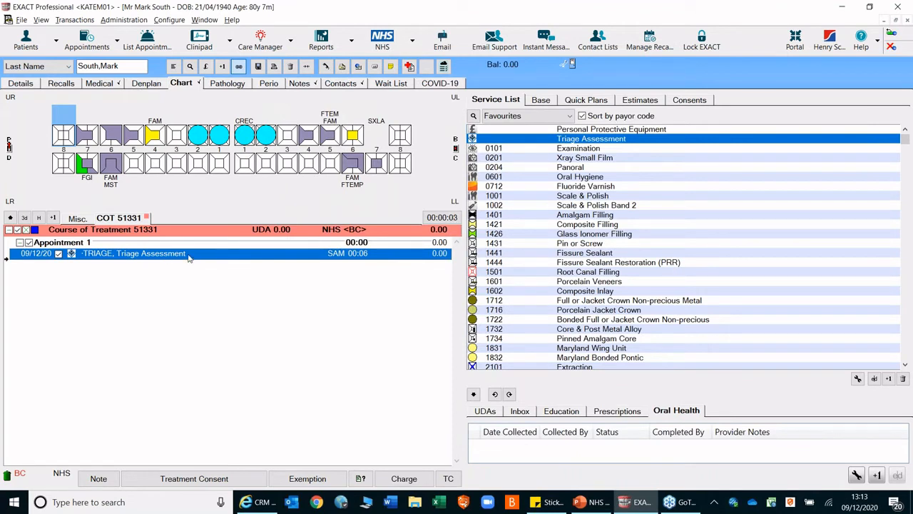
- Complete the course of treatment with the offered invoice details and send its triage claim without marking a failed attendance
{"action": "left_click", "coordinate": [449, 479]}
{"action": "left_click", "coordinate": [482, 246]}
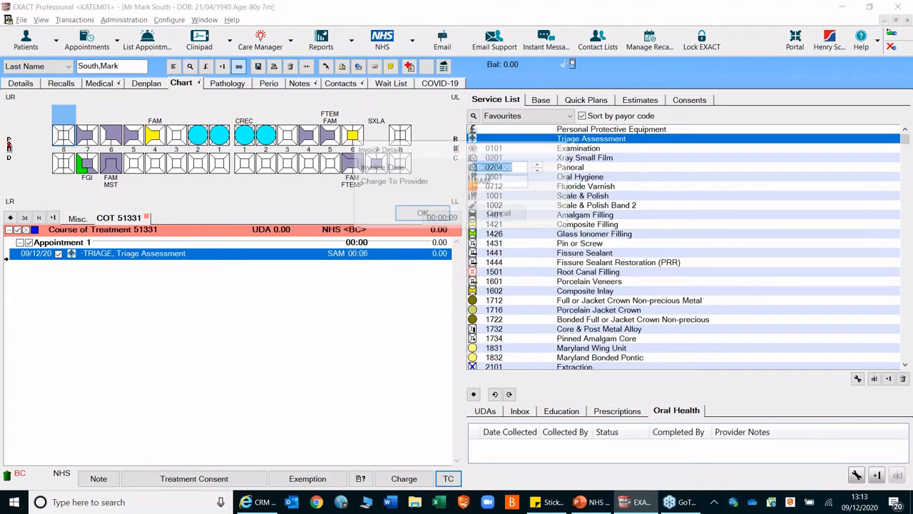
{"action": "left_click", "coordinate": [422, 214]}
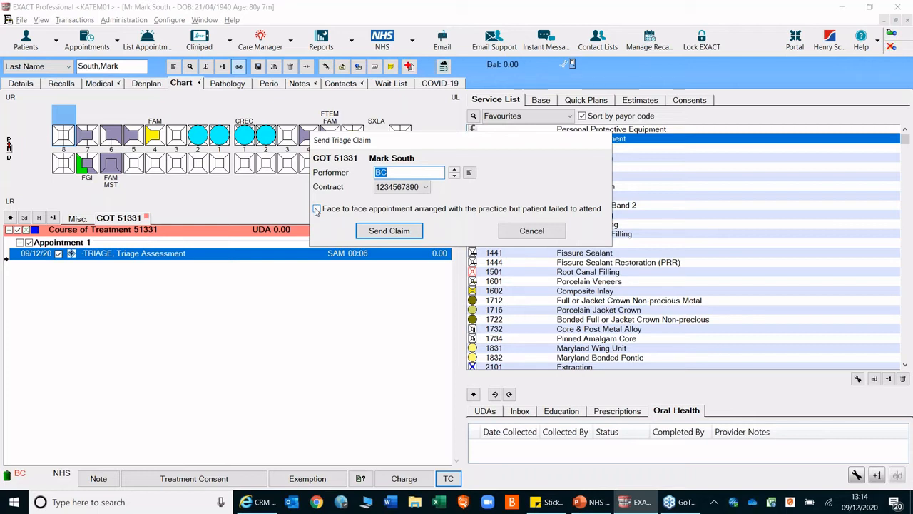
{"action": "left_click", "coordinate": [389, 232]}
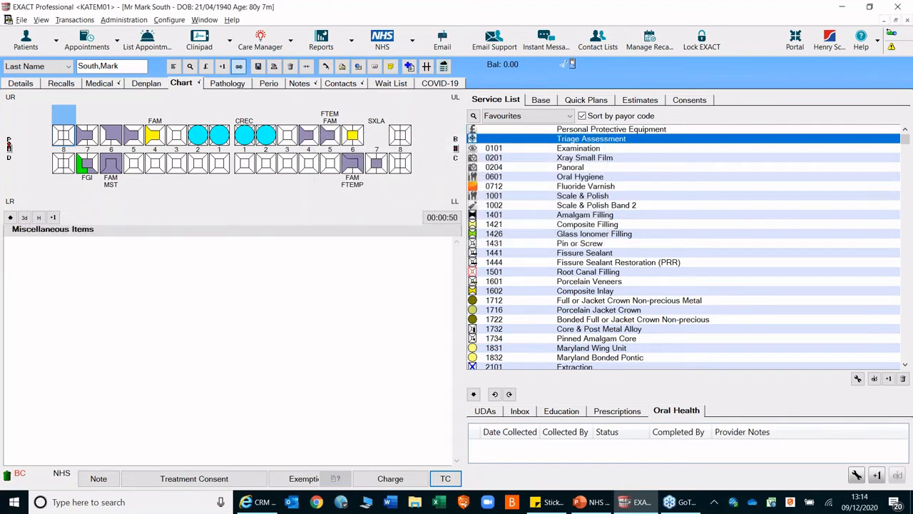
{"action": "left_click", "coordinate": [492, 222]}
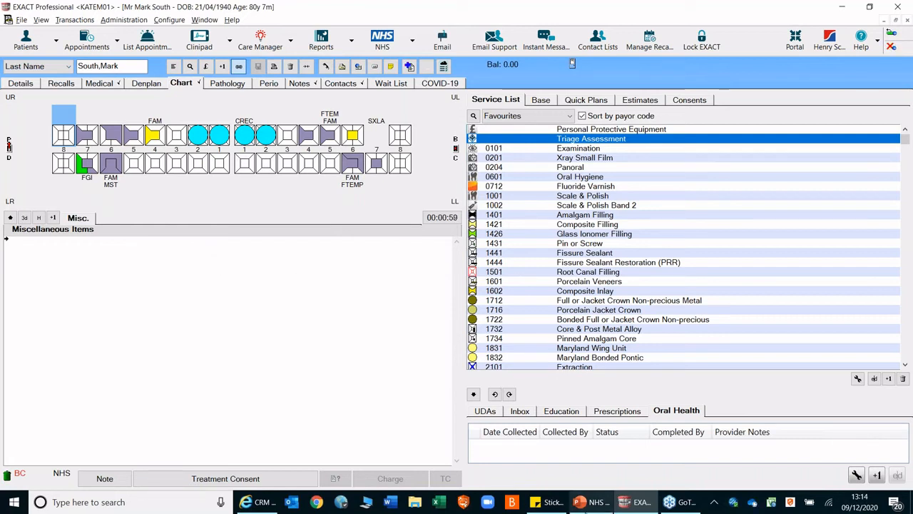
- Switch to the PowerPoint presentation and run the slide show from the "Initial Assessment's" slide to the one after it
{"action": "left_click", "coordinate": [582, 502]}
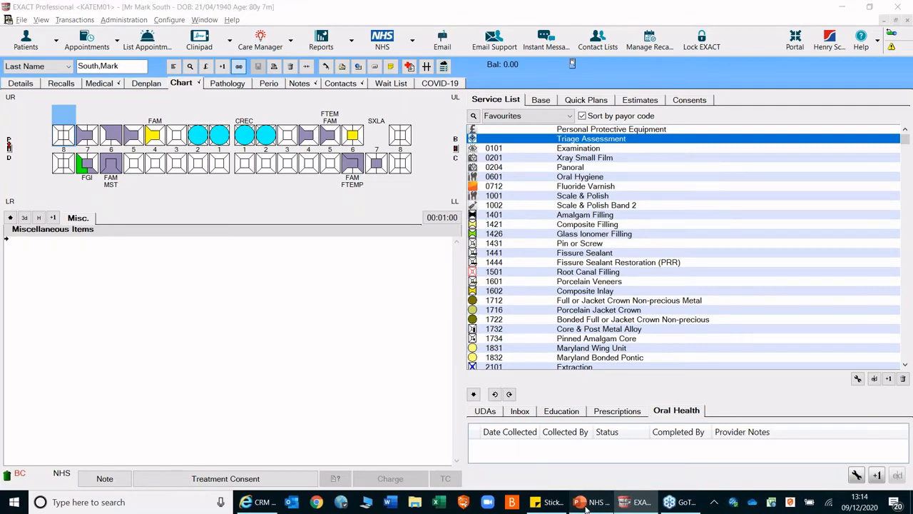
{"action": "left_click", "coordinate": [49, 413]}
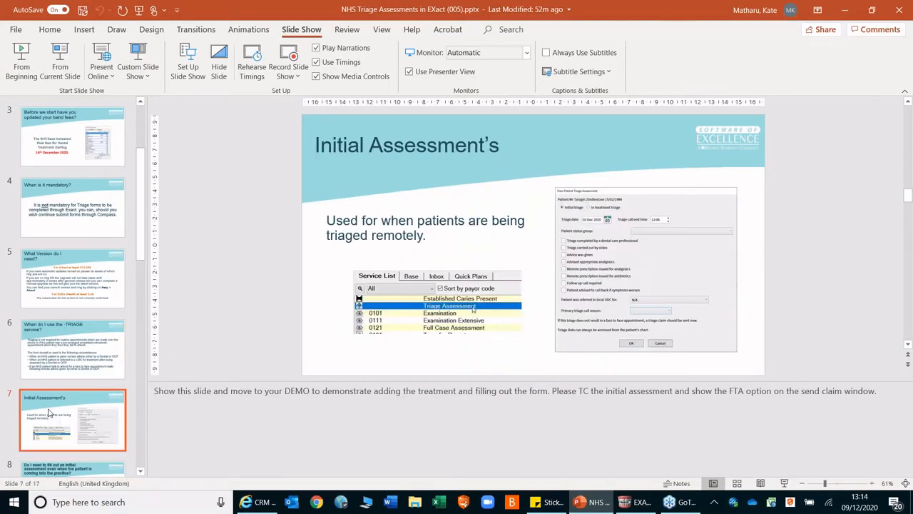
{"action": "left_click", "coordinate": [77, 62]}
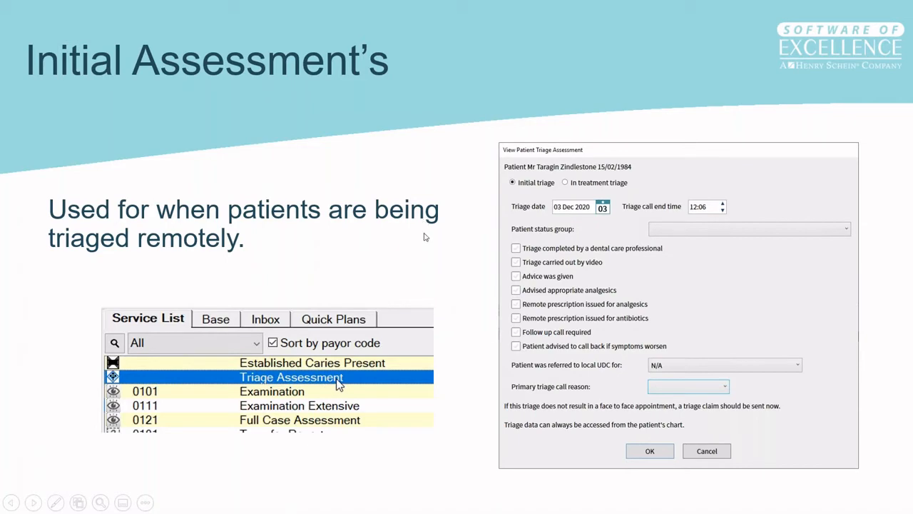
{"action": "left_click", "coordinate": [425, 237]}
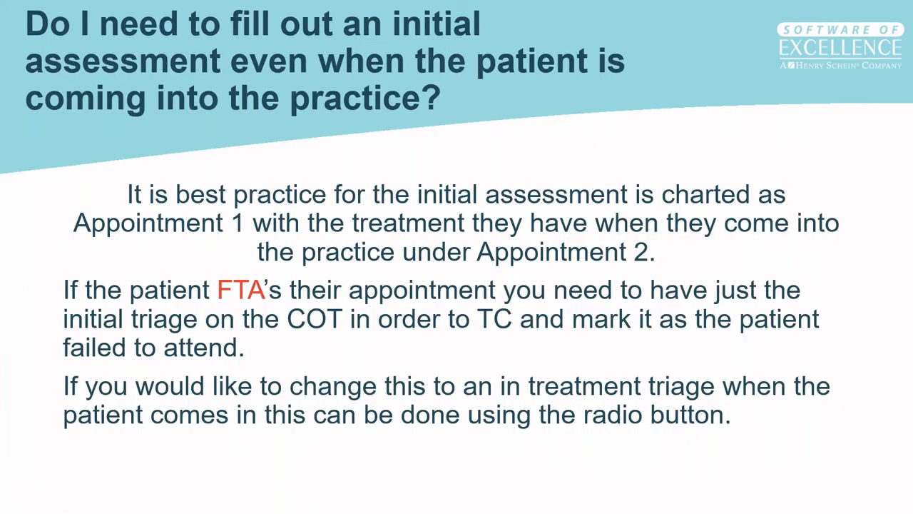
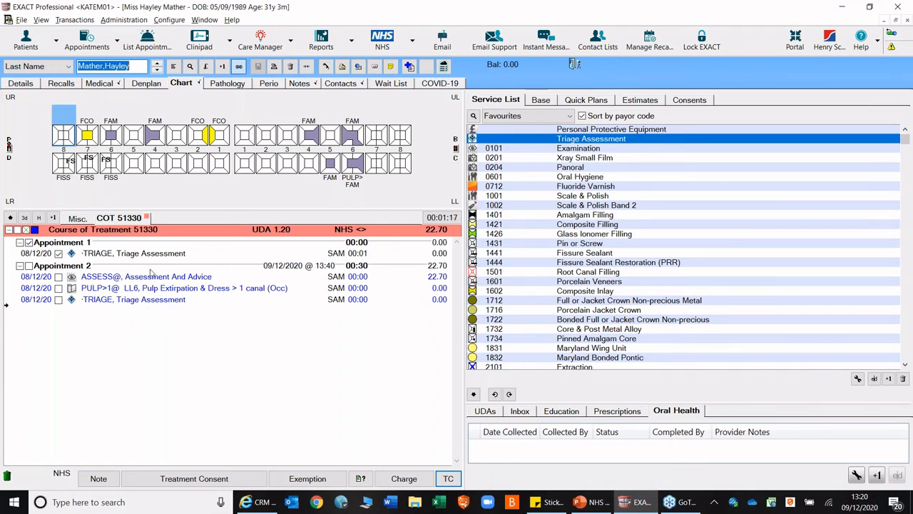
- Add the clinical note "Extipated pulp pt pain free" to the LL6 Pulp Extirpation & Dress item and save it
{"action": "double_click", "coordinate": [148, 289]}
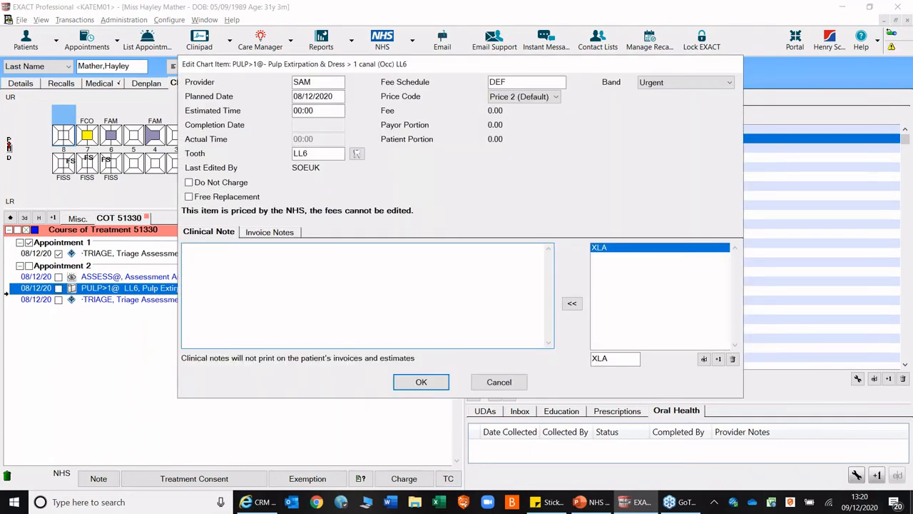
{"action": "type", "text": "Extipated pulp pt pain free"}
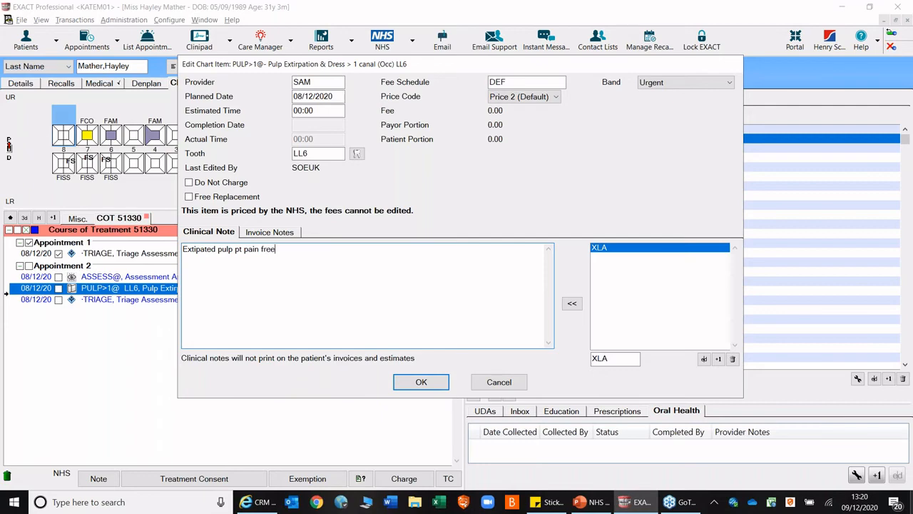
{"action": "left_click", "coordinate": [420, 381]}
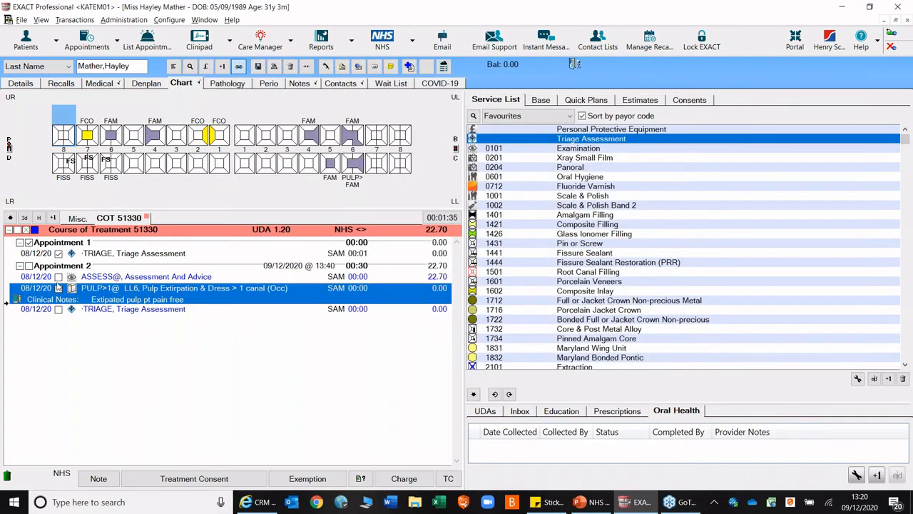
- Mark all treatments of Appointment 2 as completed and view its triage assessment without changing it
{"action": "left_click", "coordinate": [30, 266]}
{"action": "double_click", "coordinate": [110, 310]}
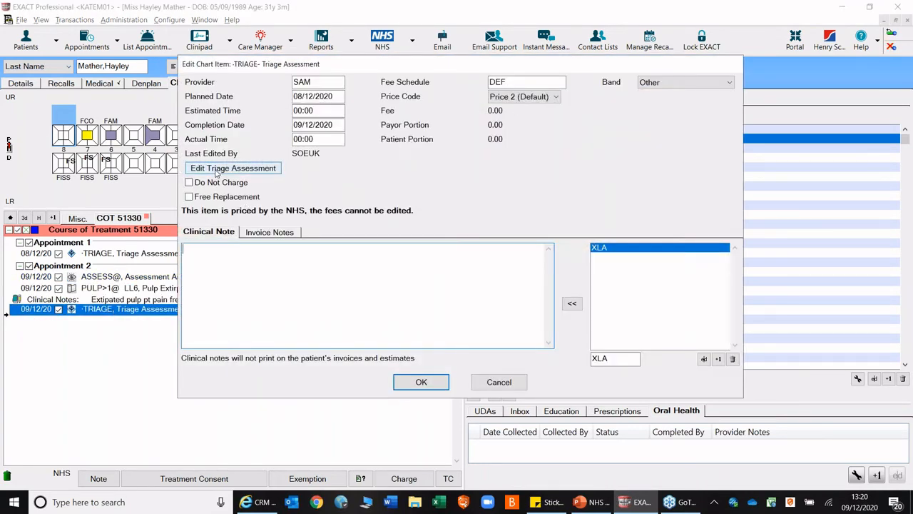
{"action": "left_click", "coordinate": [218, 168]}
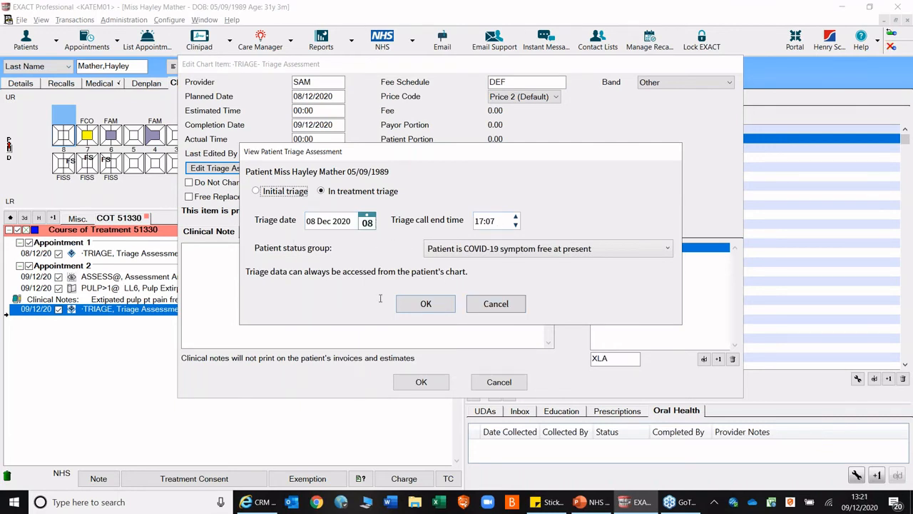
{"action": "left_click", "coordinate": [497, 304]}
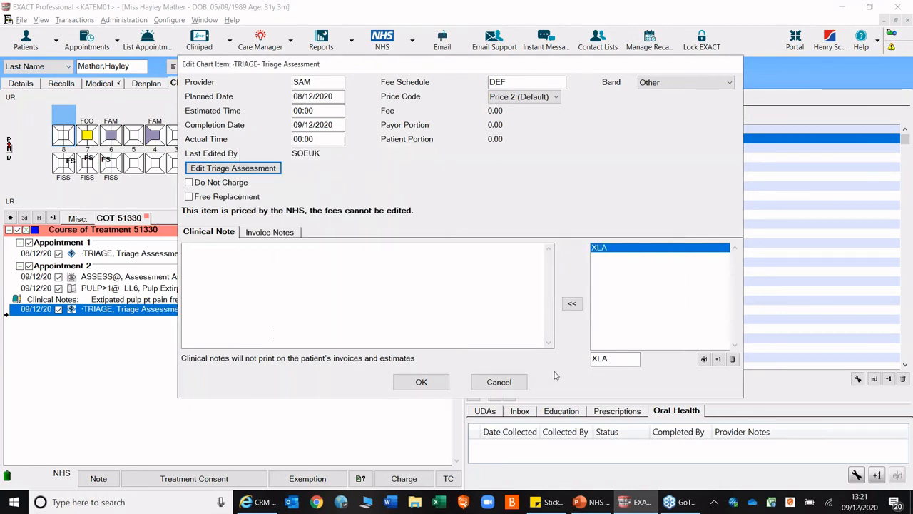
{"action": "left_click", "coordinate": [519, 382]}
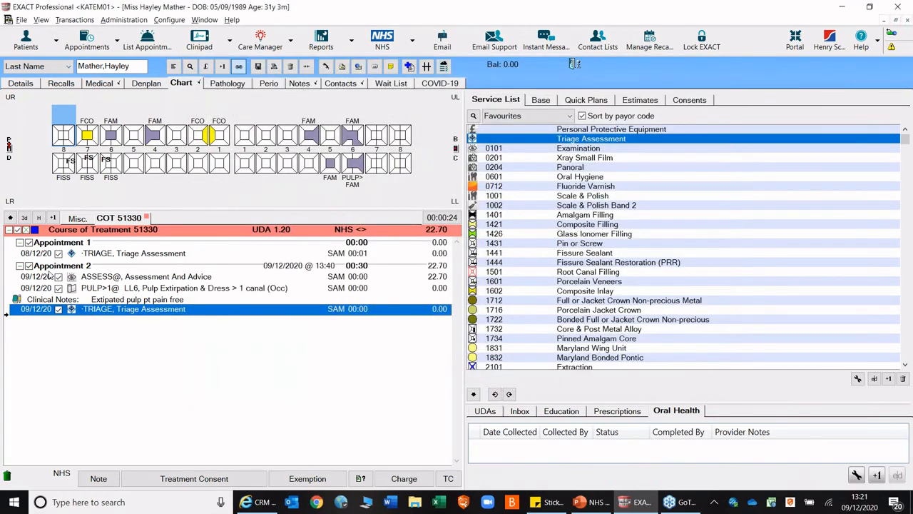
- Save Appointment 2's completed in-treatment triage assessment with patient status group "Patient is COVID-19 symptom free at present"
{"action": "left_click", "coordinate": [59, 310]}
{"action": "left_click", "coordinate": [59, 310]}
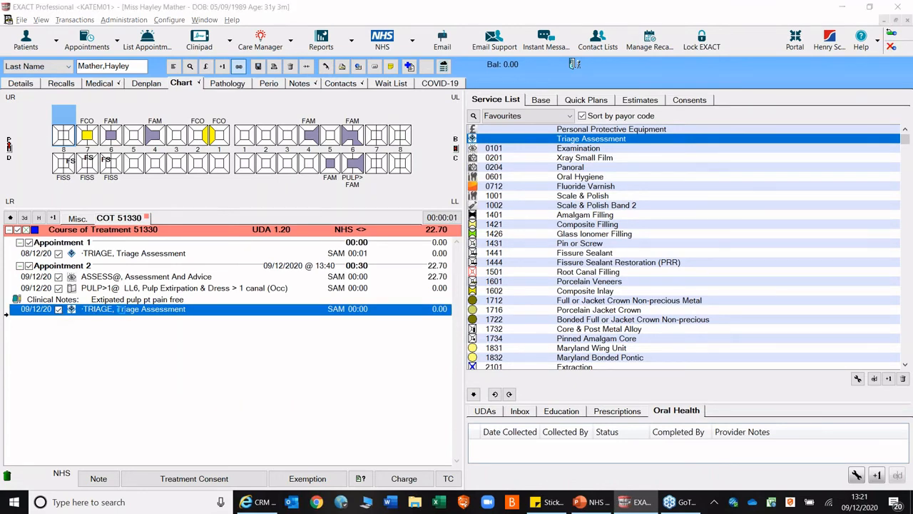
{"action": "double_click", "coordinate": [120, 310]}
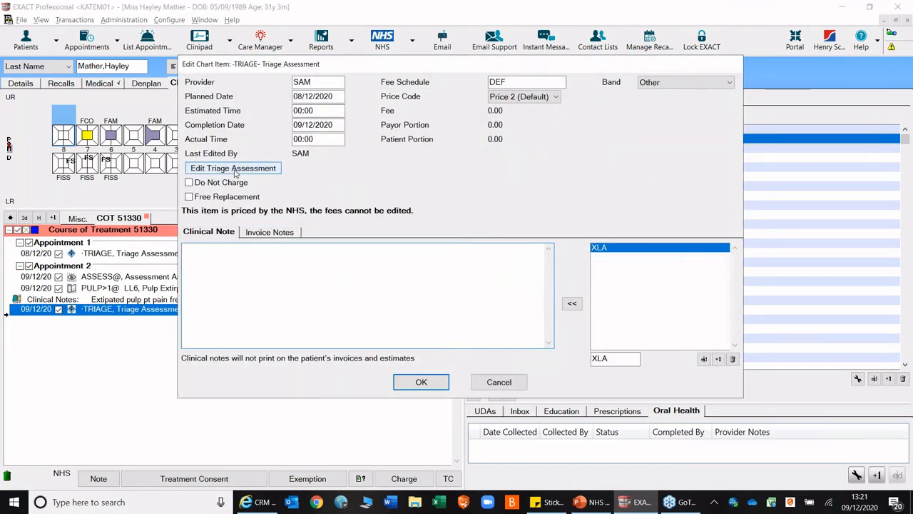
{"action": "left_click", "coordinate": [235, 173]}
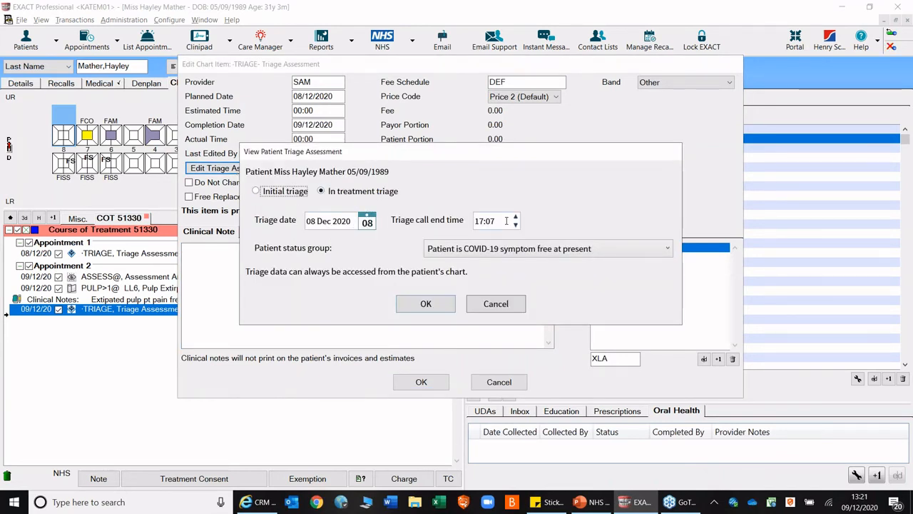
{"action": "left_click", "coordinate": [513, 248]}
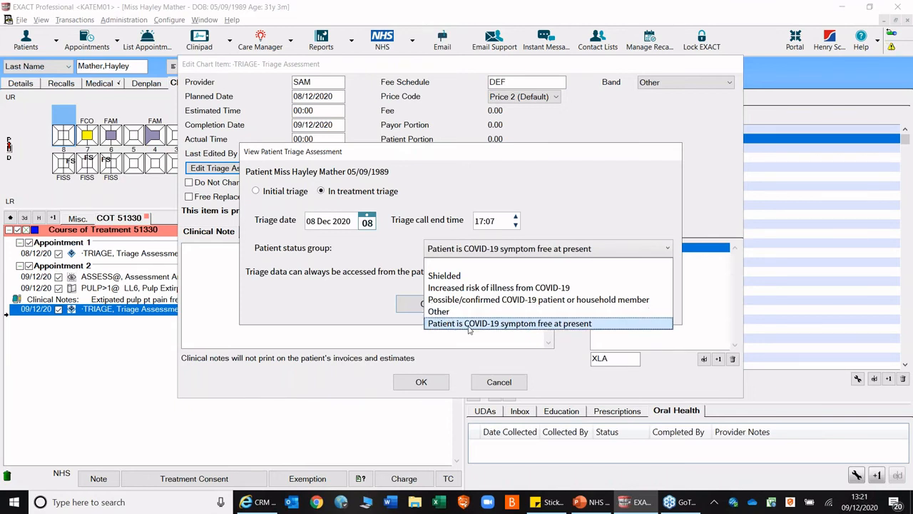
{"action": "left_click", "coordinate": [465, 325]}
{"action": "left_click", "coordinate": [426, 304]}
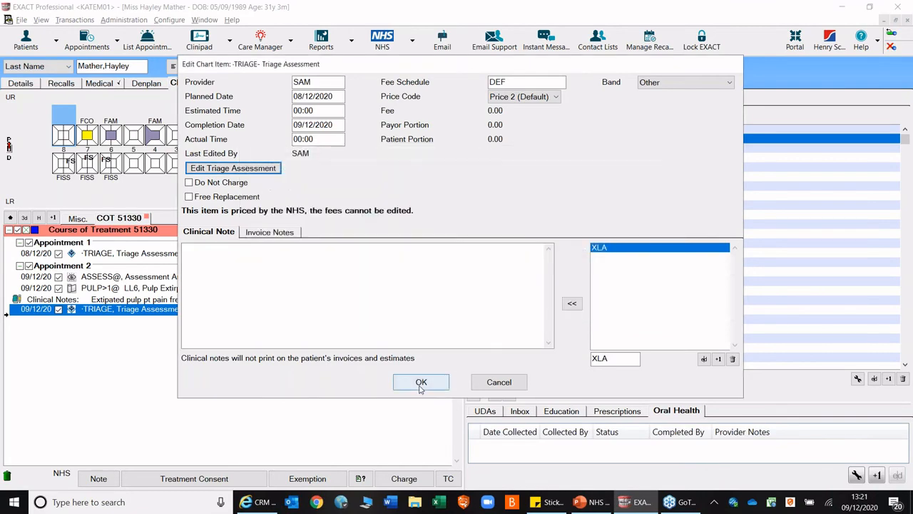
{"action": "left_click", "coordinate": [419, 381]}
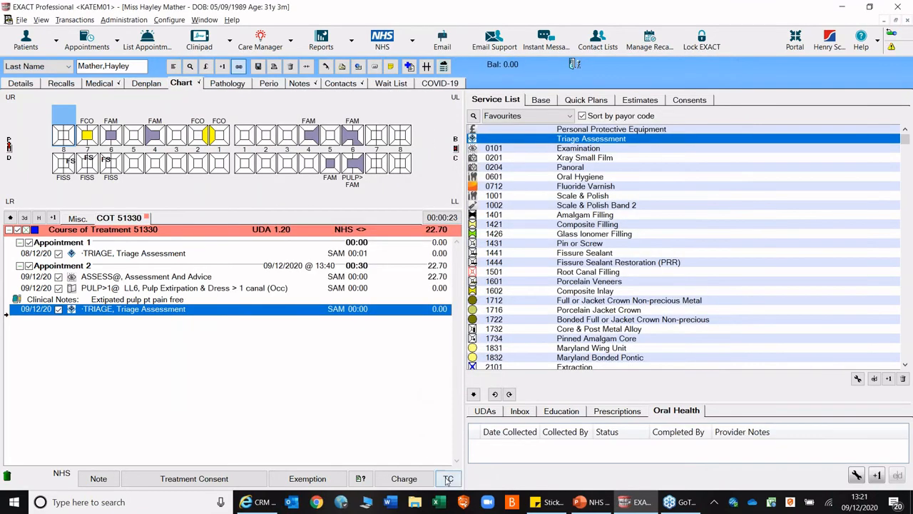
- Complete the course of treatment with the offered invoice details and show the triage records on its FP17 claim
{"action": "left_click", "coordinate": [448, 478]}
{"action": "left_click", "coordinate": [482, 270]}
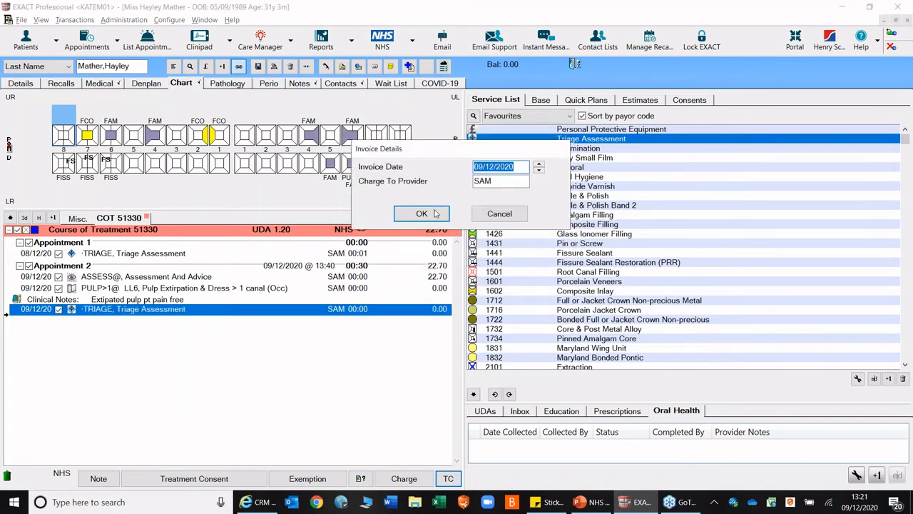
{"action": "left_click", "coordinate": [437, 214]}
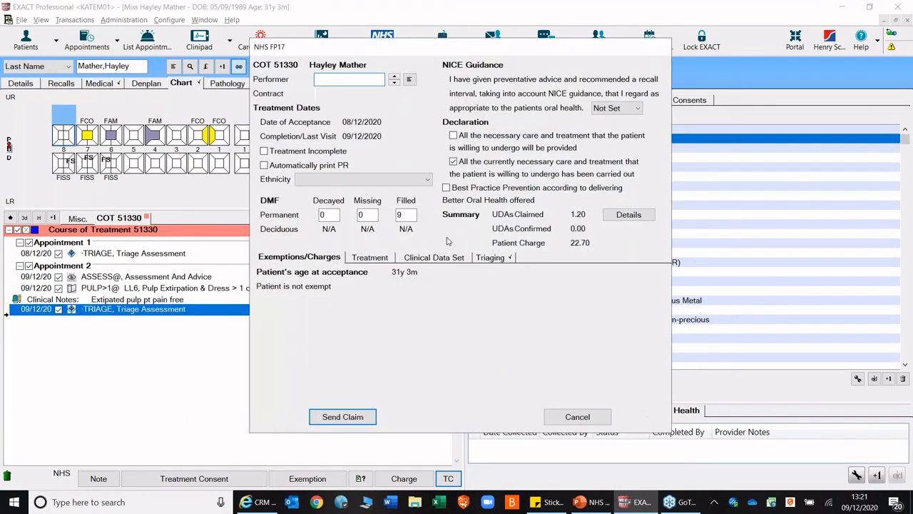
{"action": "left_click", "coordinate": [504, 260]}
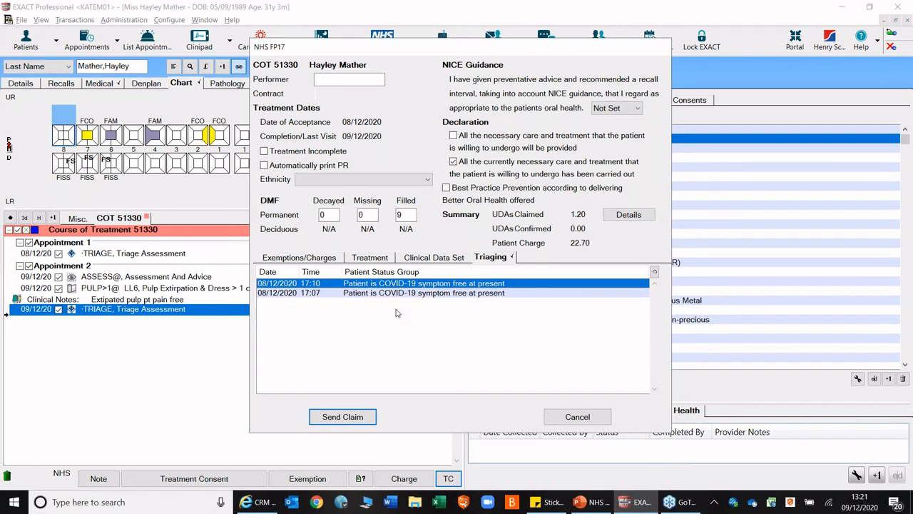
- Send the FP17 claim with BC as the performer and mark the patient's appointment as completed
{"action": "left_click", "coordinate": [356, 418]}
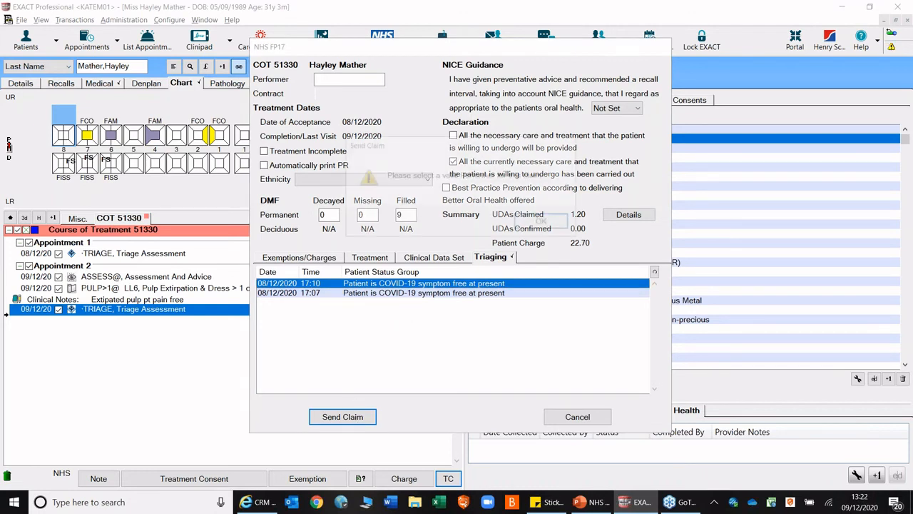
{"action": "left_click", "coordinate": [542, 222]}
{"action": "left_click", "coordinate": [368, 80]}
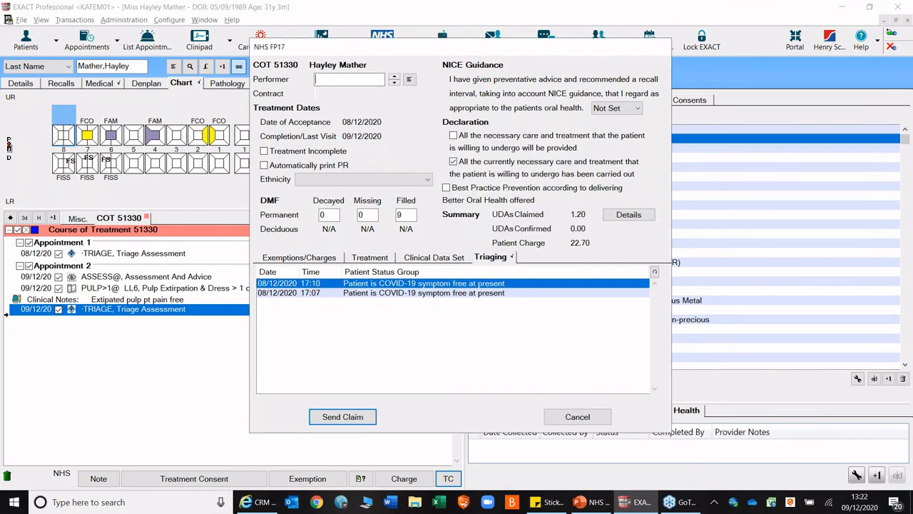
{"action": "left_click", "coordinate": [394, 77]}
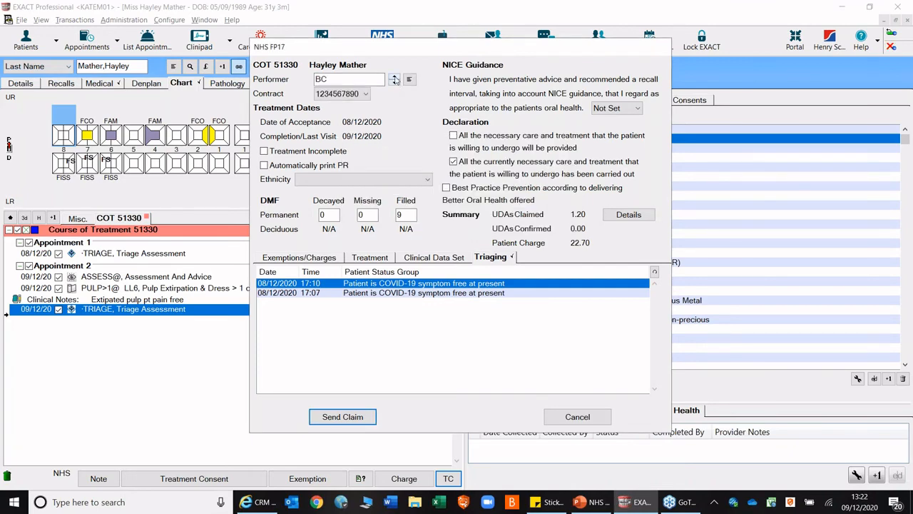
{"action": "left_click", "coordinate": [349, 416]}
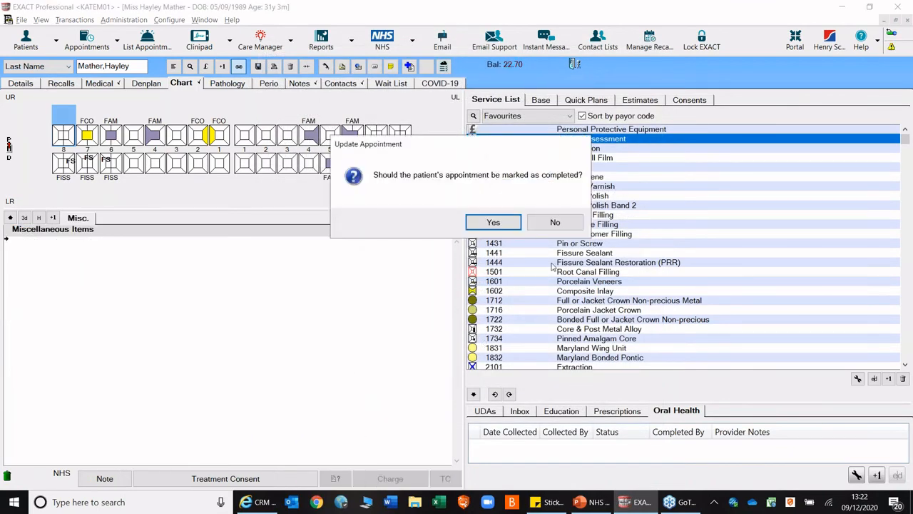
{"action": "left_click", "coordinate": [494, 217]}
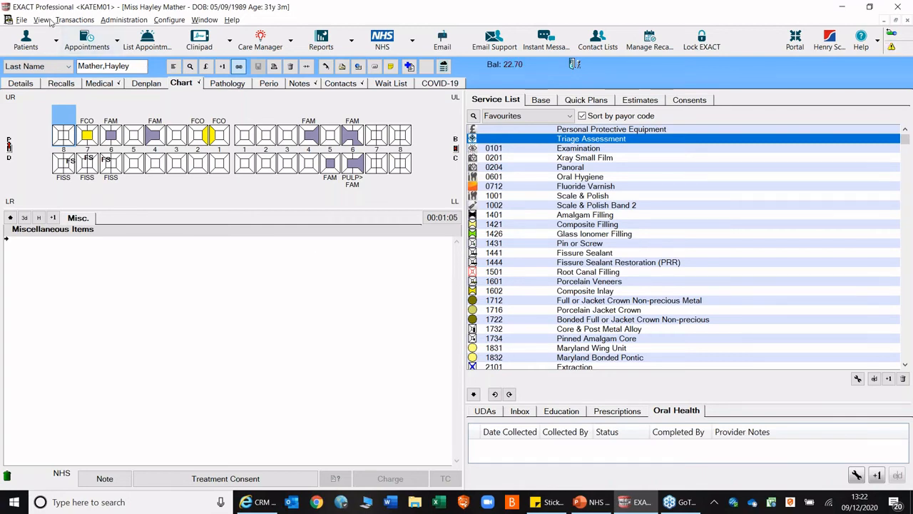
- Set the 13:20 tele-consult patient in the appointment book as arrived without sending forms, and move the patient to the chair
{"action": "left_click", "coordinate": [88, 31]}
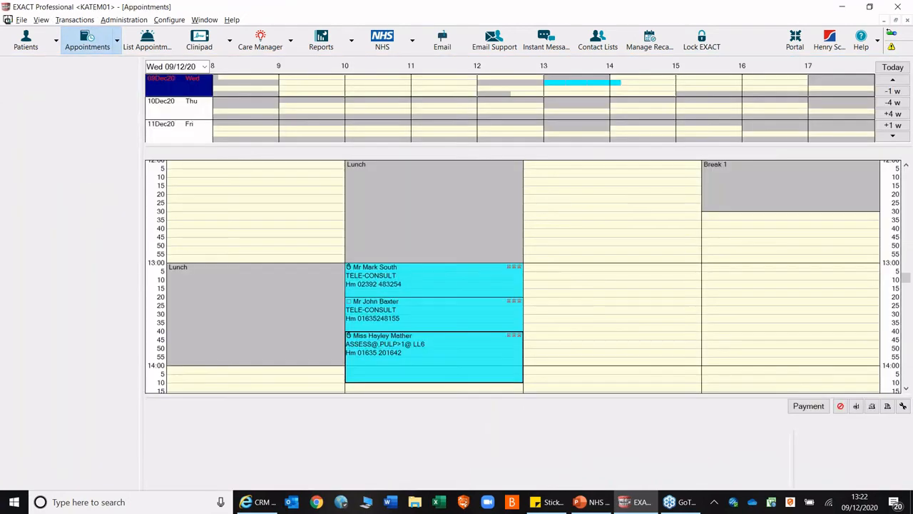
{"action": "double_click", "coordinate": [349, 306]}
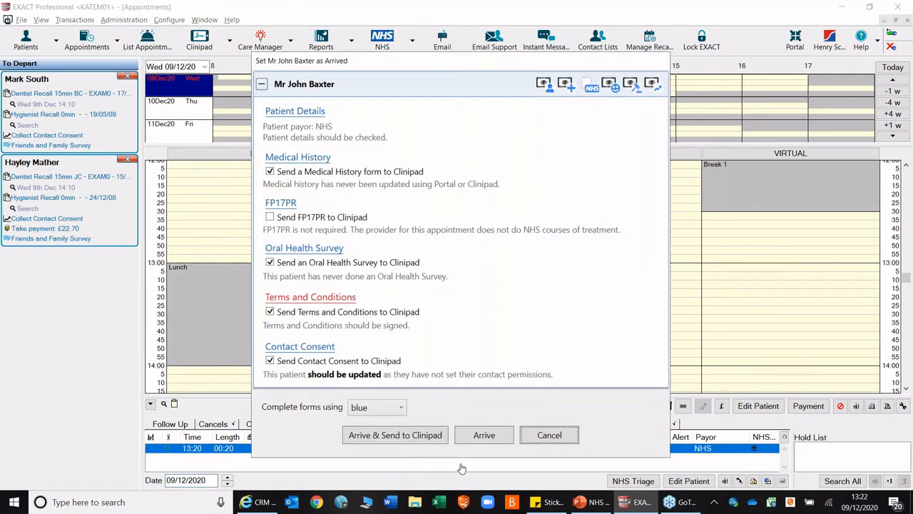
{"action": "left_click", "coordinate": [465, 438]}
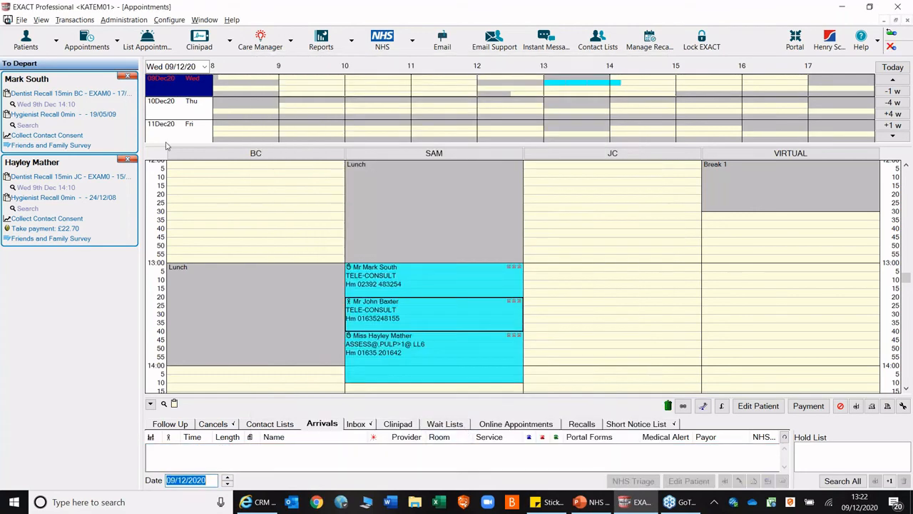
{"action": "left_click", "coordinate": [27, 40]}
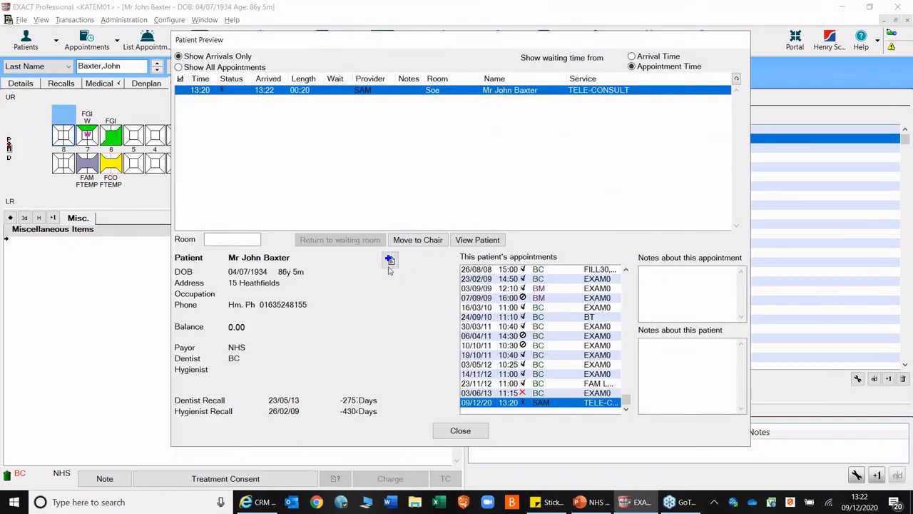
{"action": "left_click", "coordinate": [421, 239]}
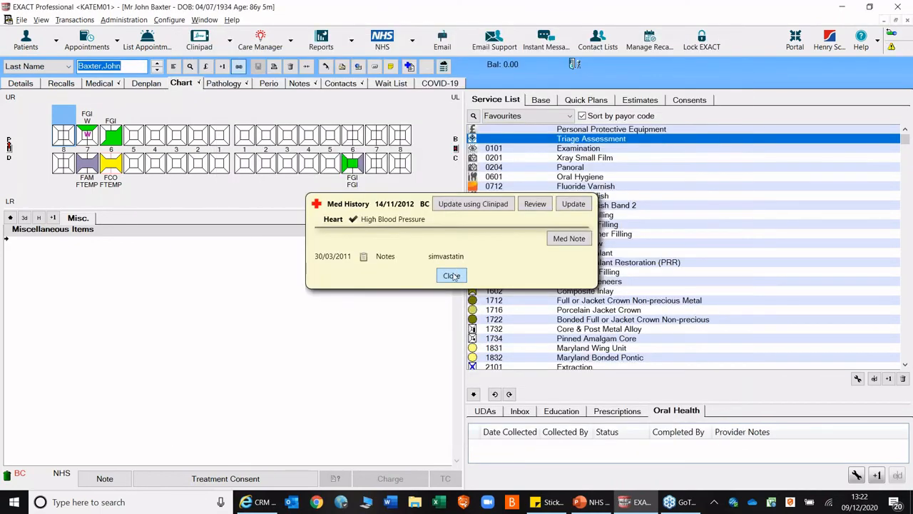
{"action": "left_click", "coordinate": [453, 276]}
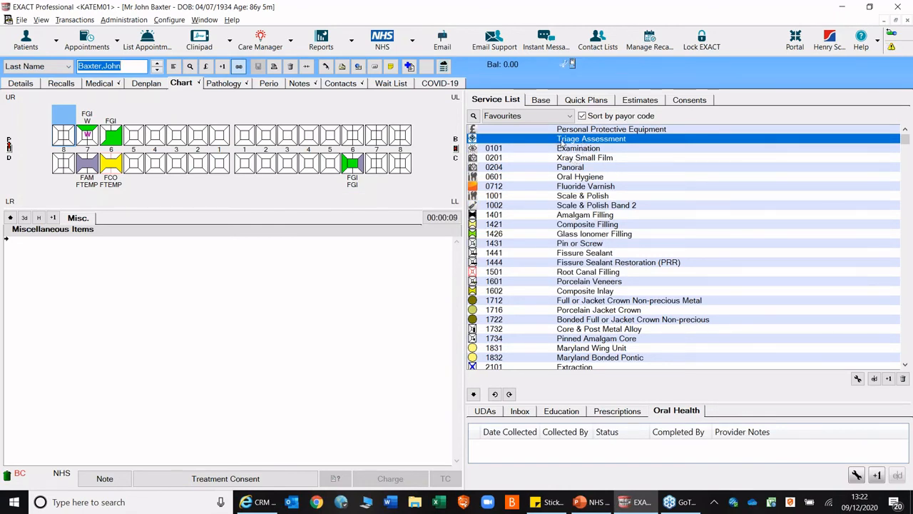
- Chart a Triage Assessment in a new NHS course without exemptions and start entering its required triage data on completion
{"action": "double_click", "coordinate": [565, 138]}
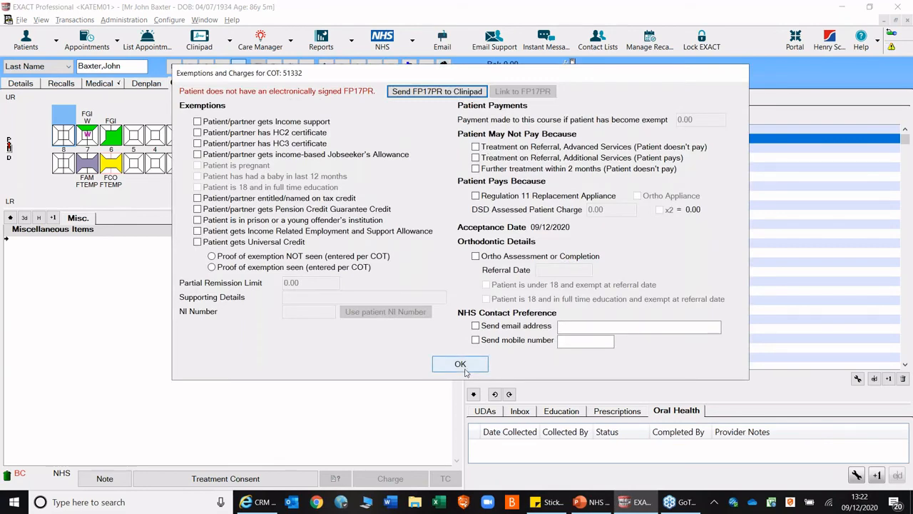
{"action": "left_click", "coordinate": [460, 363]}
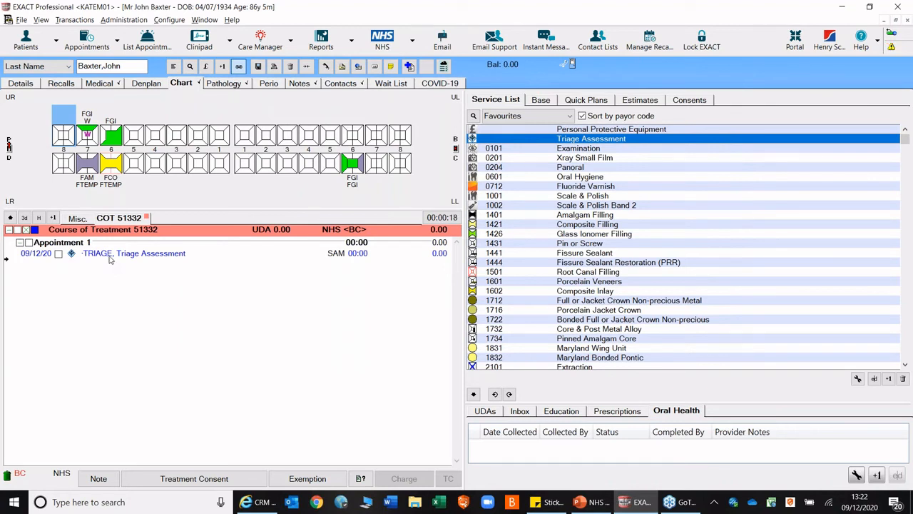
{"action": "left_click", "coordinate": [58, 254]}
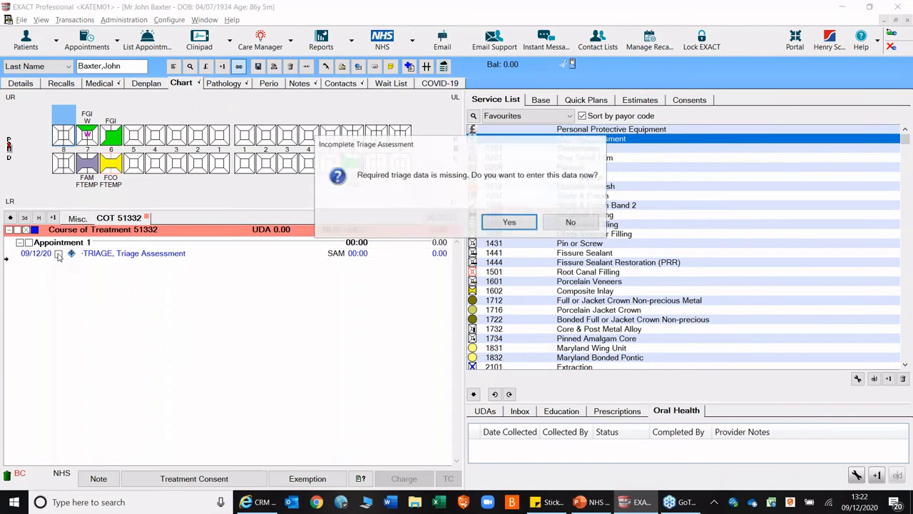
{"action": "left_click", "coordinate": [509, 223]}
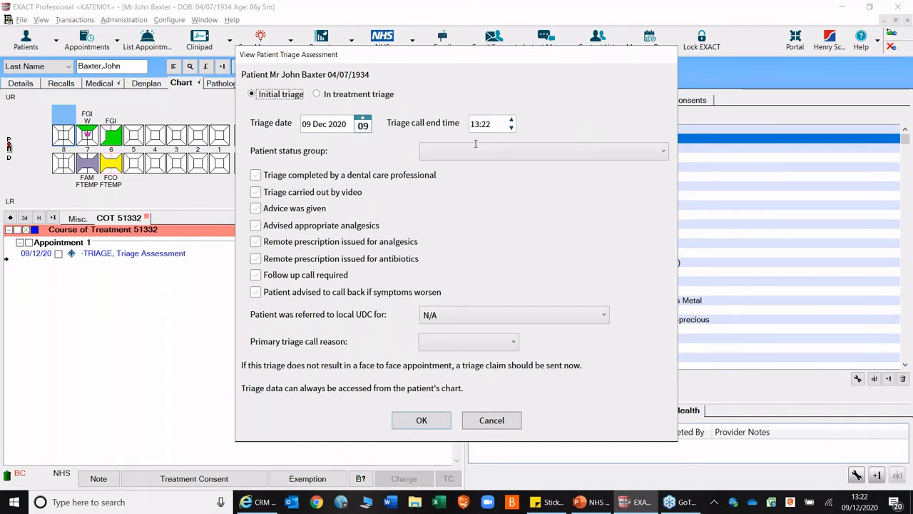
- Record the triage with status group Possible/confirmed COVID-19 patient or household member, advice given and Swelling as the primary call reason, and save it
{"action": "left_click", "coordinate": [663, 152]}
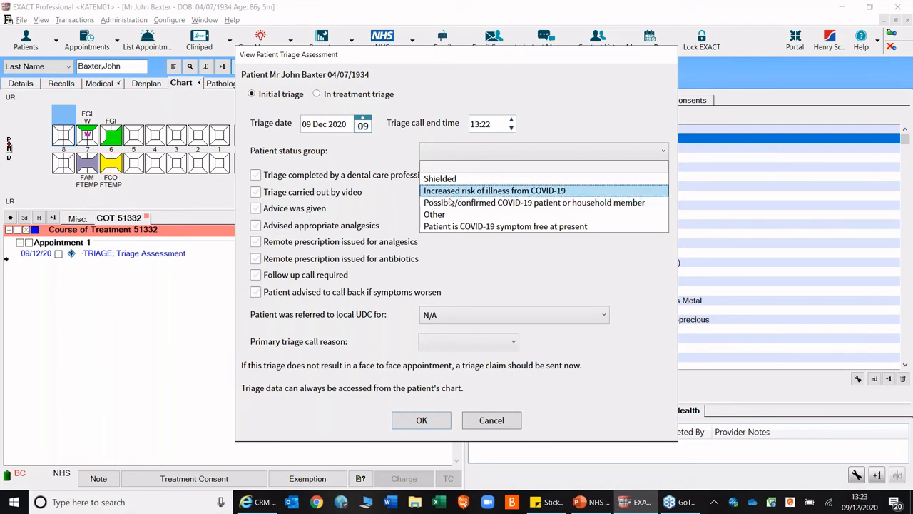
{"action": "left_click", "coordinate": [450, 203]}
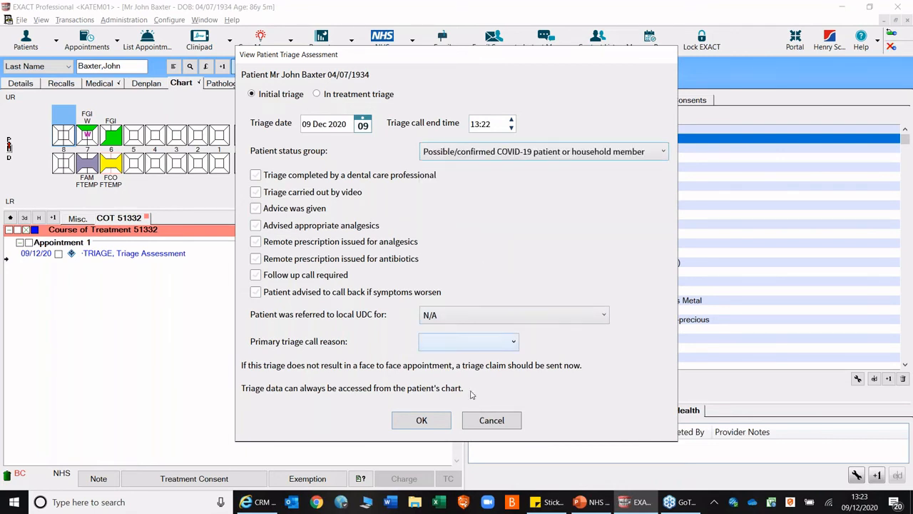
{"action": "left_click", "coordinate": [422, 420]}
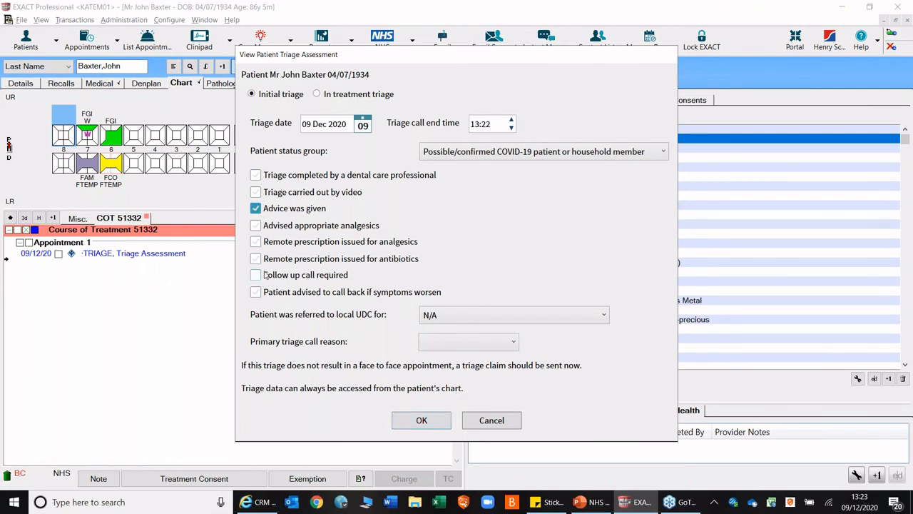
{"action": "left_click", "coordinate": [455, 343]}
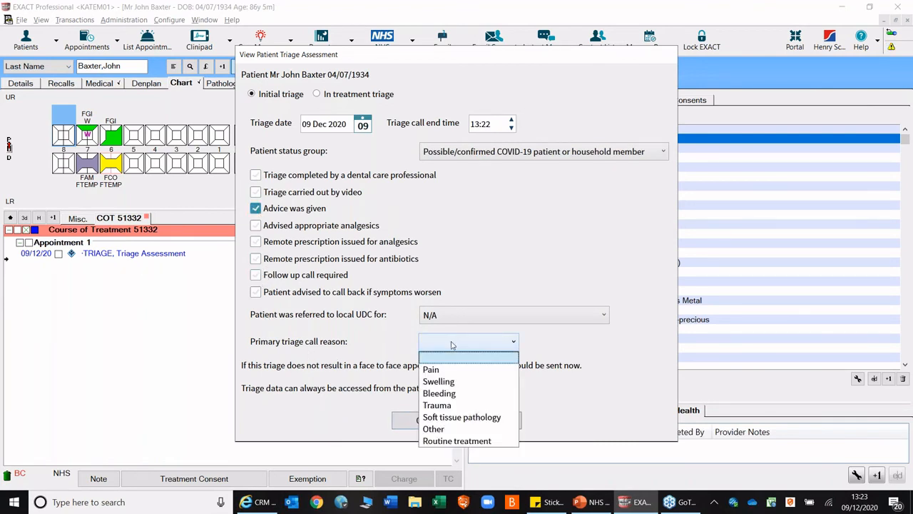
{"action": "left_click", "coordinate": [450, 384]}
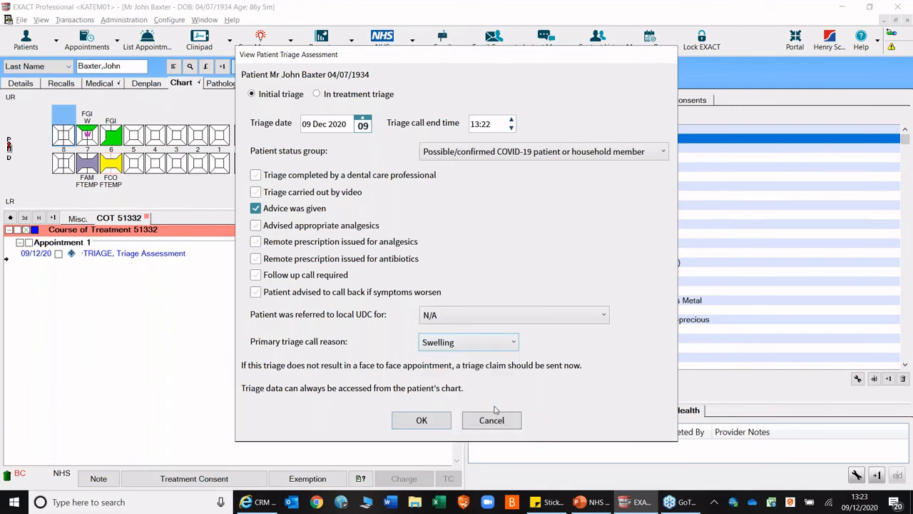
{"action": "left_click", "coordinate": [420, 421]}
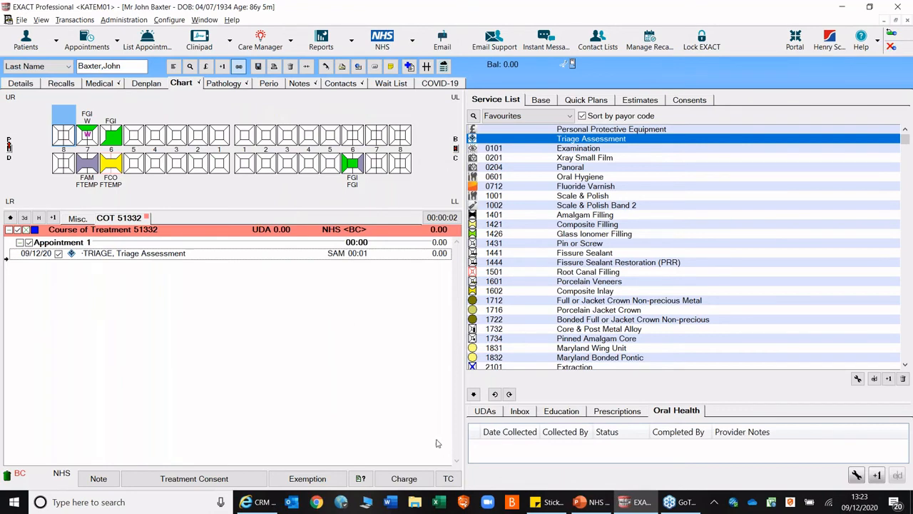
- Charge the completed triage assessment, continuing without the optional contact preferences
{"action": "left_click", "coordinate": [403, 478]}
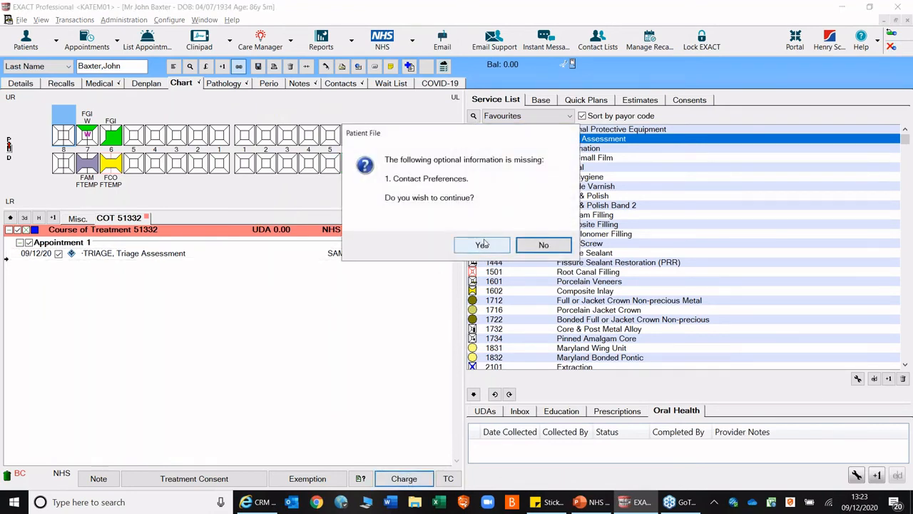
{"action": "left_click", "coordinate": [473, 246]}
{"action": "left_click", "coordinate": [428, 215]}
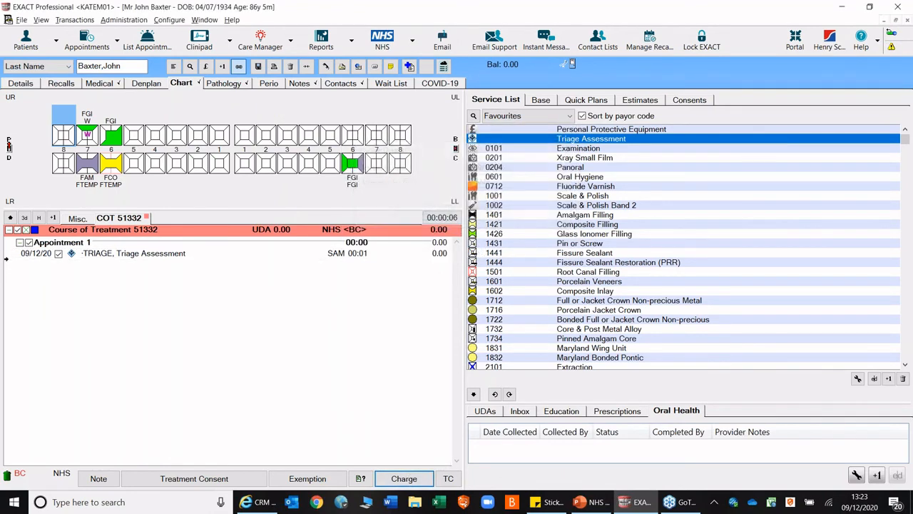
{"action": "left_click", "coordinate": [493, 221]}
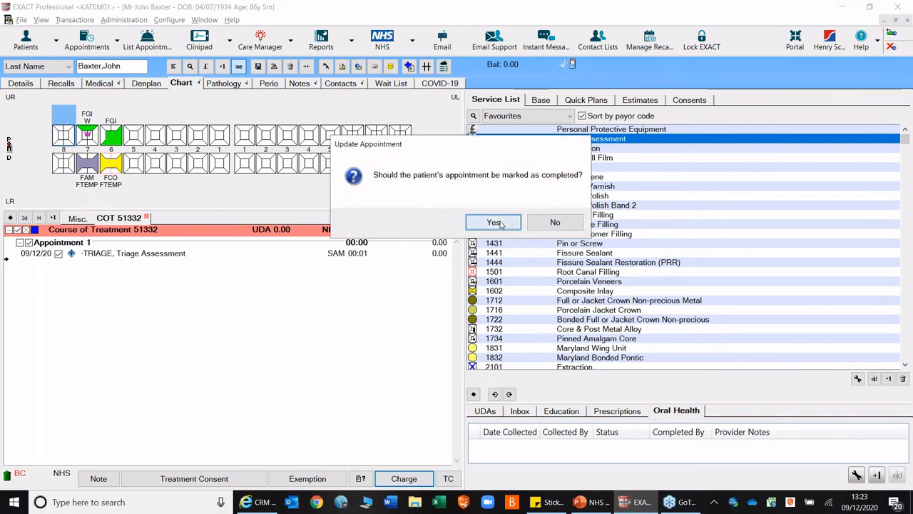
- Add a second appointment to the course of treatment and chart service 4701 Assessment And Advice from the full service list
{"action": "right_click", "coordinate": [202, 279]}
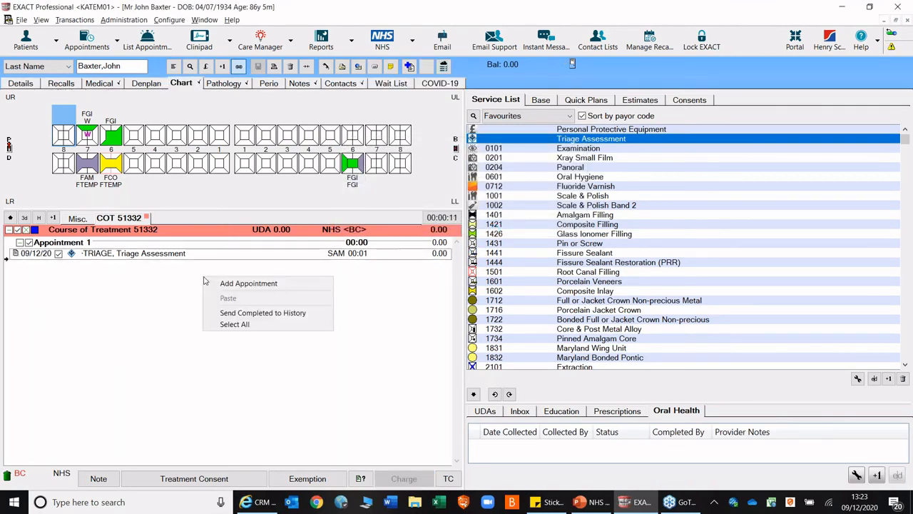
{"action": "left_click", "coordinate": [240, 284]}
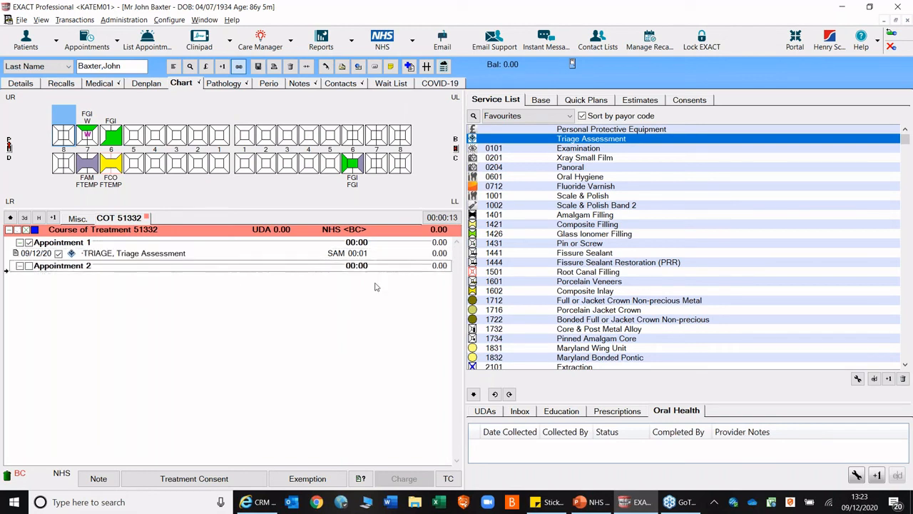
{"action": "left_click", "coordinate": [552, 120]}
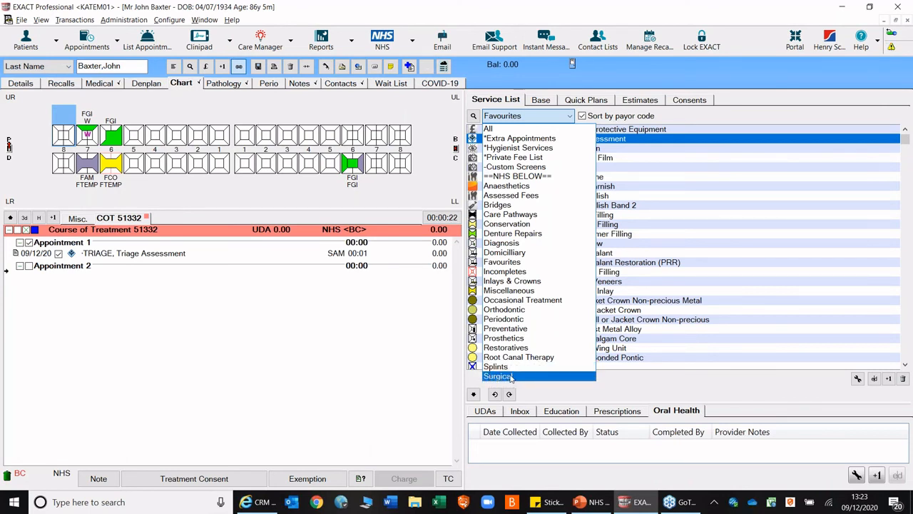
{"action": "left_click", "coordinate": [624, 212]}
{"action": "left_click", "coordinate": [570, 116]}
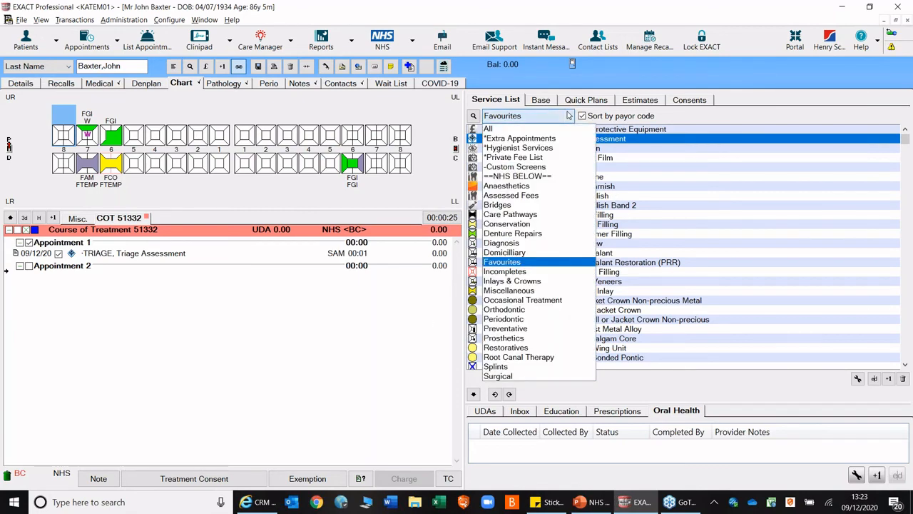
{"action": "left_click", "coordinate": [505, 132]}
{"action": "left_click", "coordinate": [577, 236]}
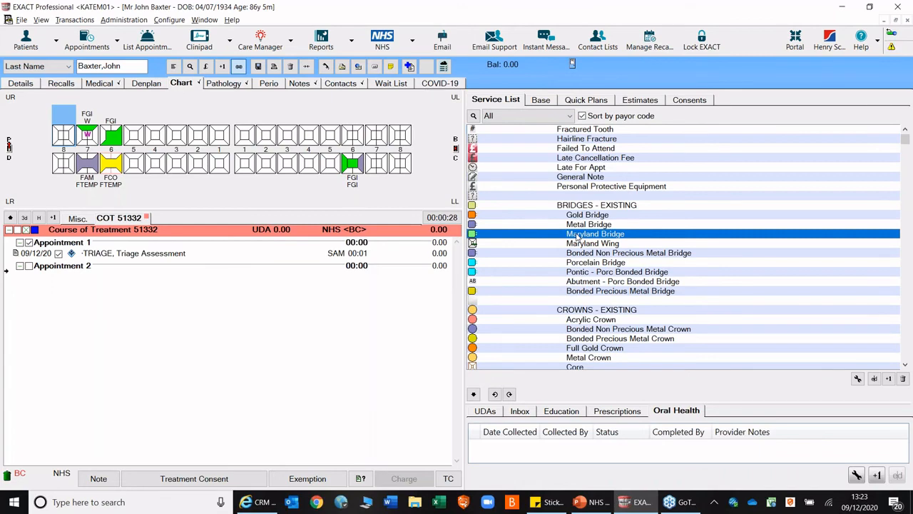
{"action": "scroll", "coordinate": [600, 200], "scroll_direction": "down", "scroll_amount": 10}
{"action": "left_click", "coordinate": [599, 196]}
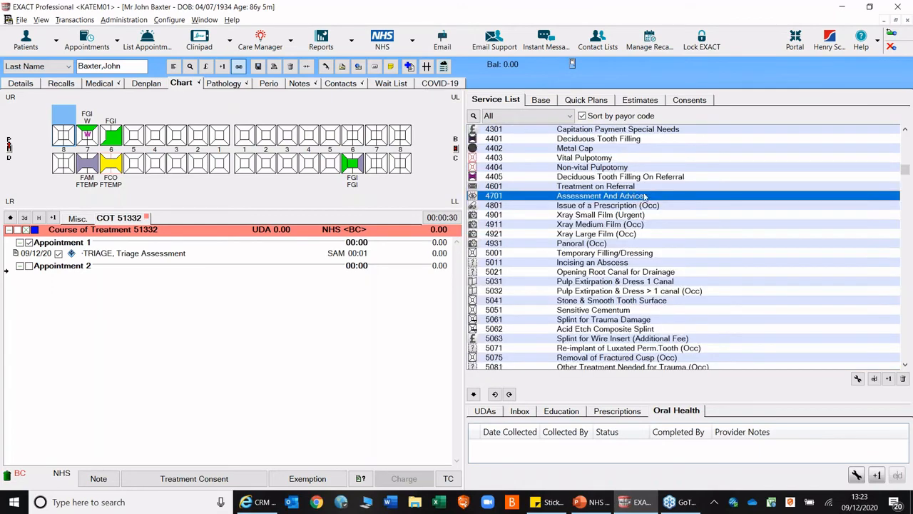
{"action": "double_click", "coordinate": [599, 197]}
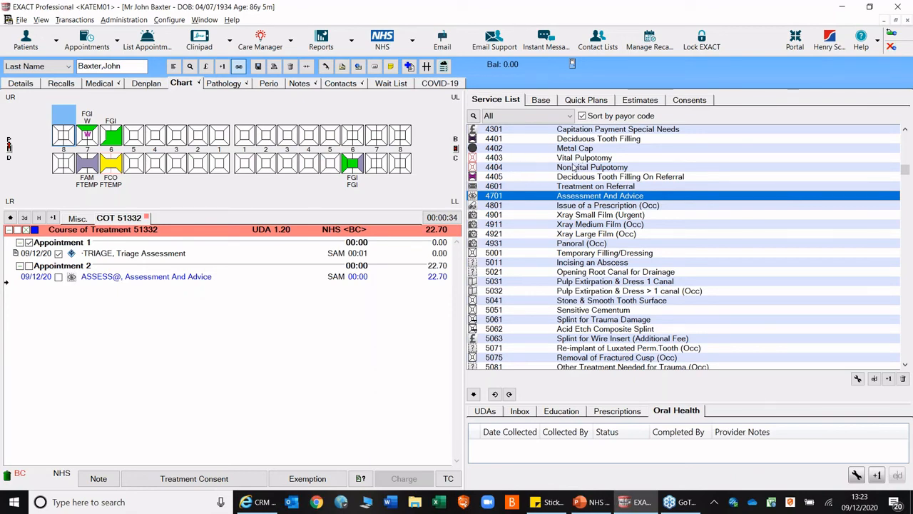
- Chart another Triage Assessment from the Favourites services in Appointment 2 and try to complete the course of treatment
{"action": "scroll", "coordinate": [562, 163], "scroll_direction": "up", "scroll_amount": 10}
{"action": "left_click", "coordinate": [545, 120]}
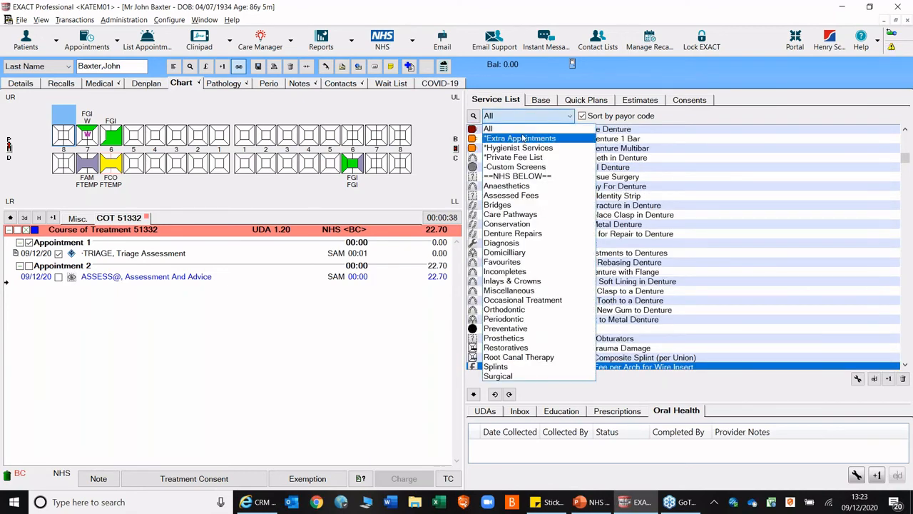
{"action": "left_click", "coordinate": [521, 262]}
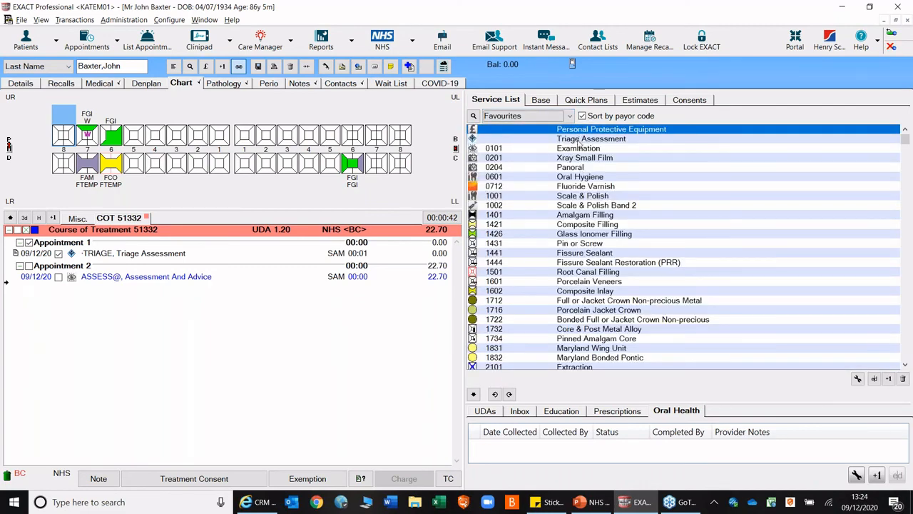
{"action": "double_click", "coordinate": [578, 139]}
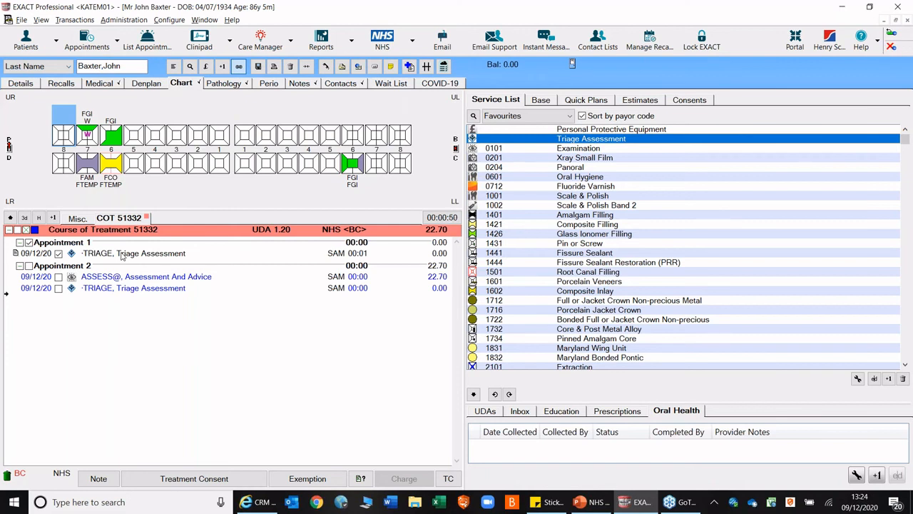
{"action": "left_click", "coordinate": [448, 478]}
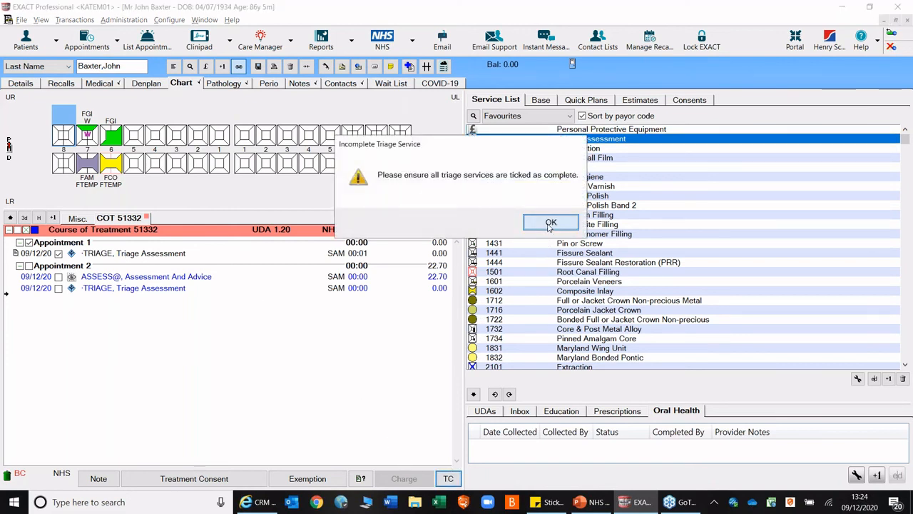
{"action": "left_click", "coordinate": [551, 223]}
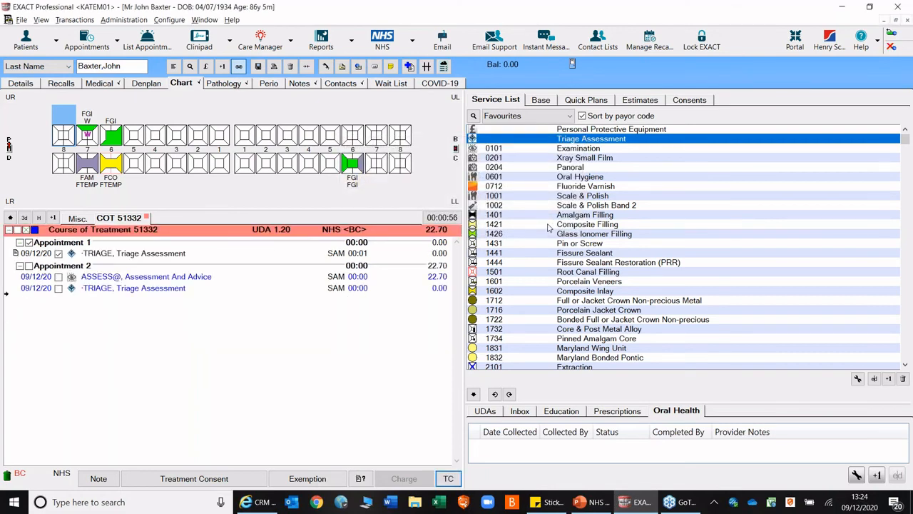
- Delete the unticked Triage Assessment from Appointment 2
{"action": "left_click", "coordinate": [139, 288]}
{"action": "right_click", "coordinate": [139, 288]}
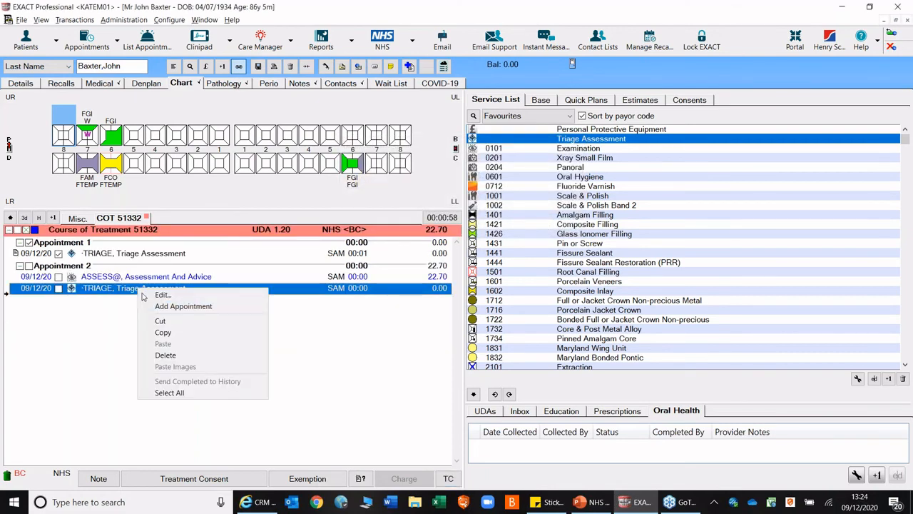
{"action": "left_click", "coordinate": [167, 355]}
{"action": "left_click", "coordinate": [482, 222]}
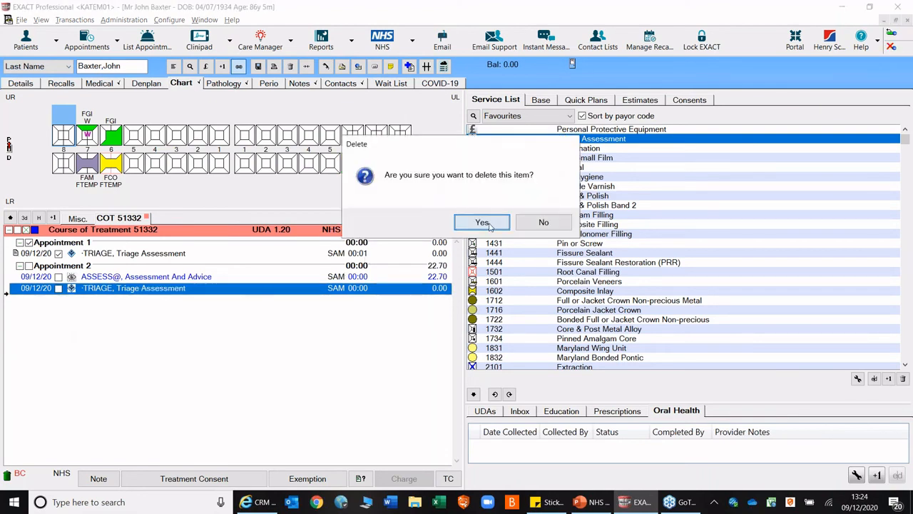
- Try to complete the course of treatment with Assessment And Advice unticked, and decline to continue without contact preferences
{"action": "left_click", "coordinate": [442, 481]}
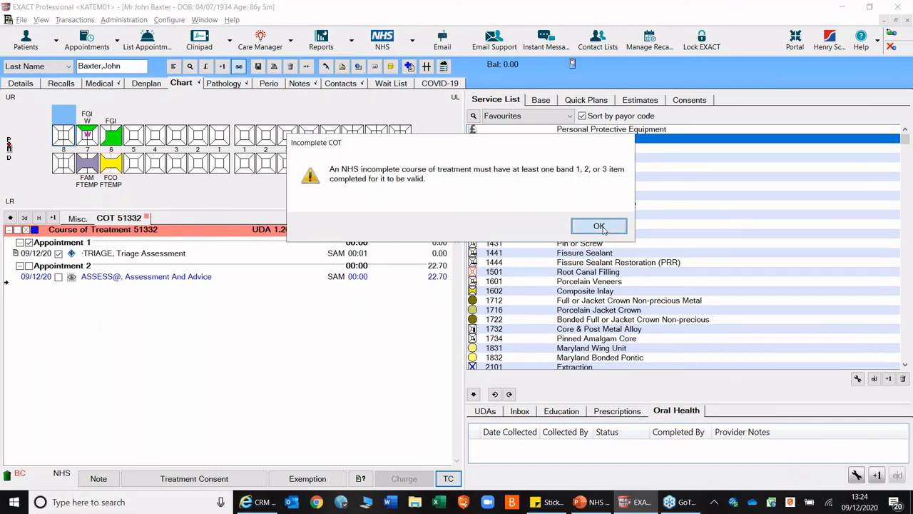
{"action": "left_click", "coordinate": [599, 226]}
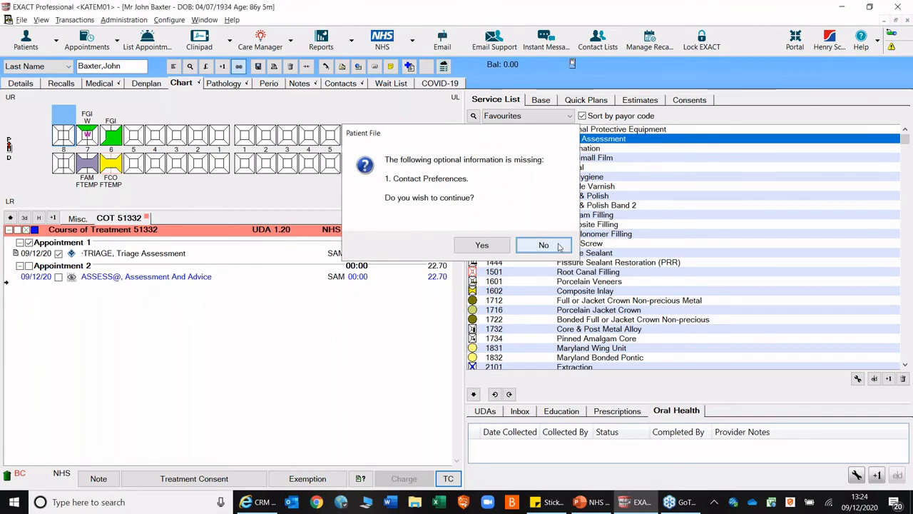
{"action": "left_click", "coordinate": [543, 246]}
- Delete Appointment 2 together with its Assessment And Advice item from the course of treatment
{"action": "left_click", "coordinate": [138, 267]}
{"action": "right_click", "coordinate": [139, 267]}
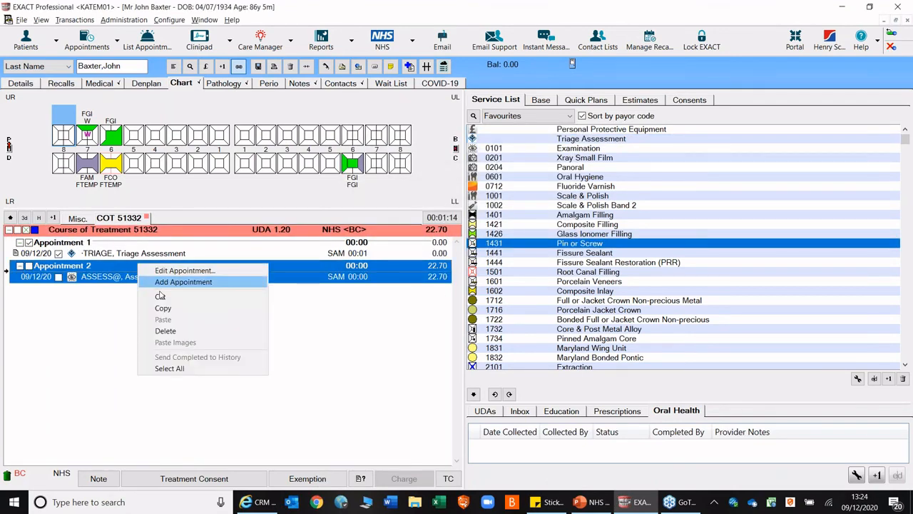
{"action": "left_click", "coordinate": [164, 328]}
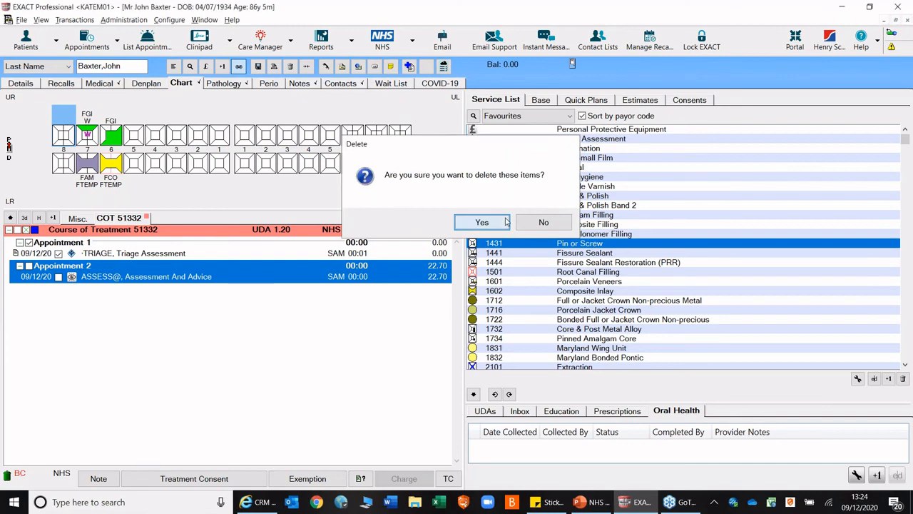
{"action": "left_click", "coordinate": [506, 221]}
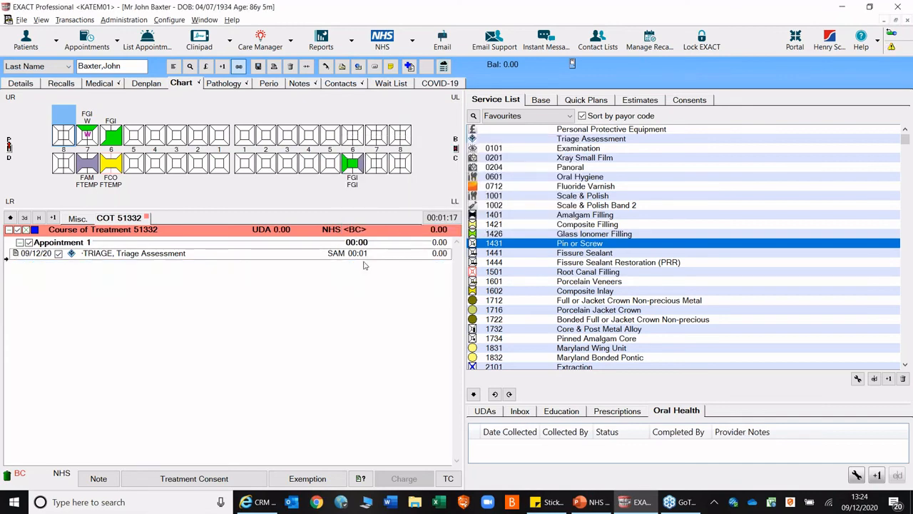
- Start a triage claim with BC as performer, mark that the patient failed to attend the arranged face-to-face appointment, and cancel it
{"action": "left_click", "coordinate": [448, 478]}
{"action": "left_click", "coordinate": [482, 245]}
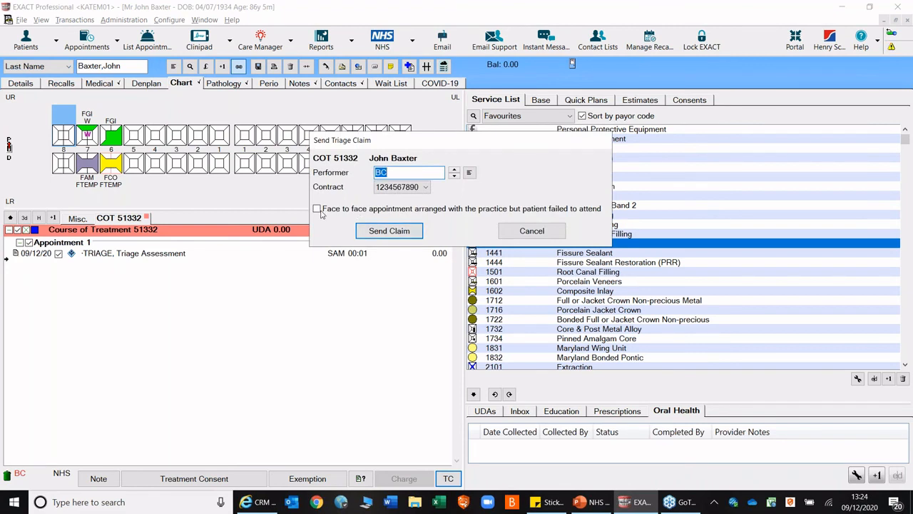
{"action": "left_click", "coordinate": [319, 209]}
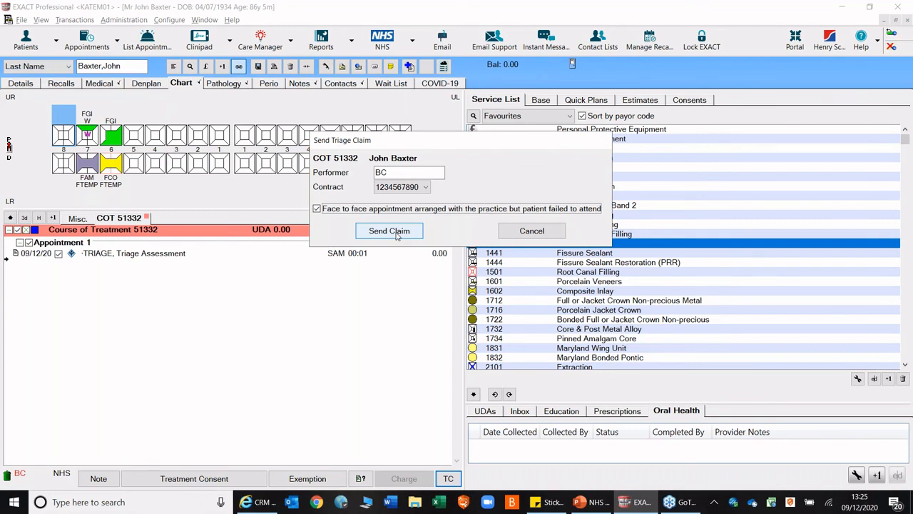
{"action": "left_click", "coordinate": [539, 232]}
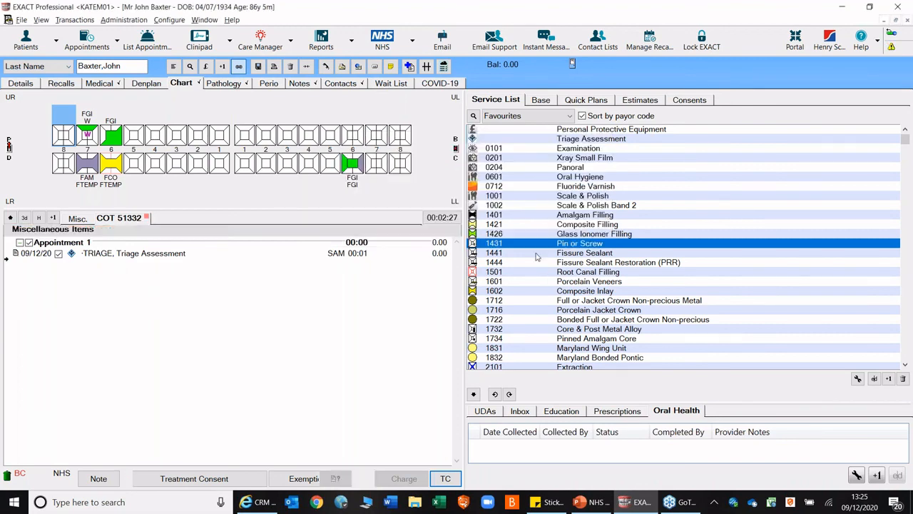
- Switch to the NHS Triage Assessments presentation in PowerPoint and start the slide show from slide 13, What is Patient Portal?
{"action": "left_click", "coordinate": [591, 503]}
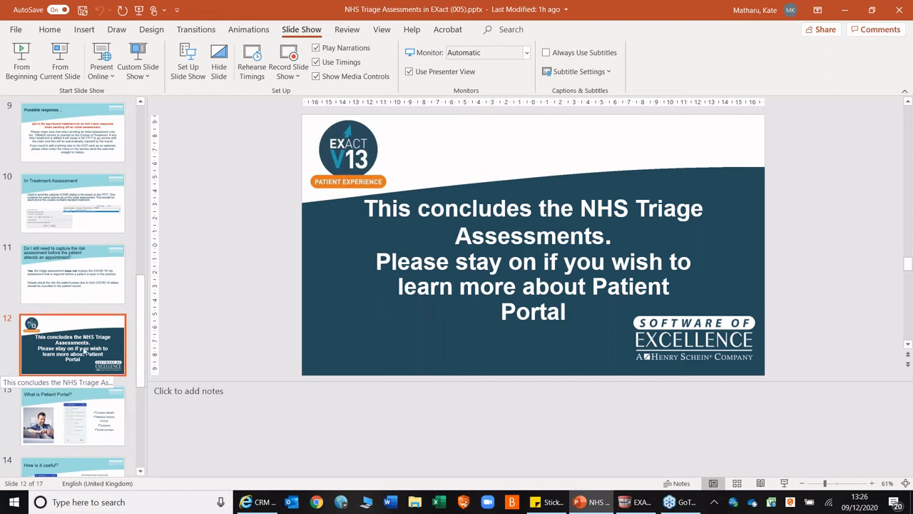
{"action": "left_click", "coordinate": [76, 280]}
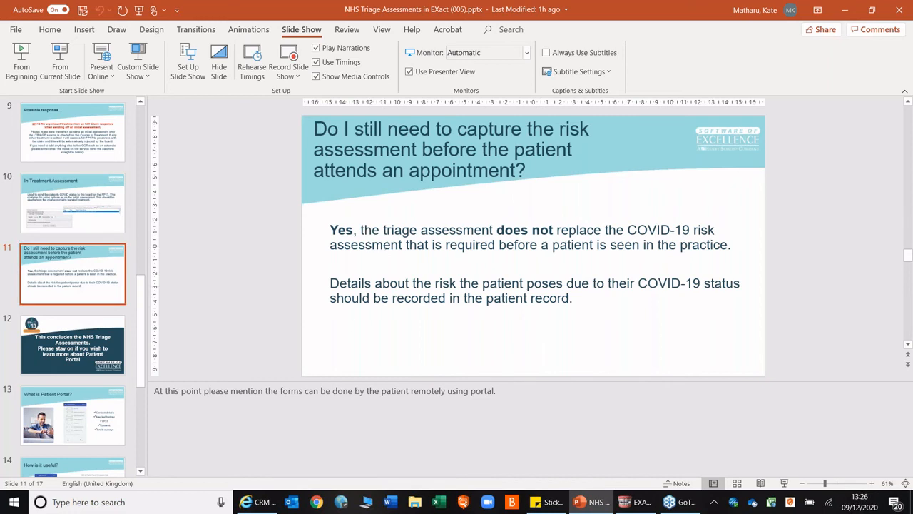
{"action": "left_click", "coordinate": [79, 418]}
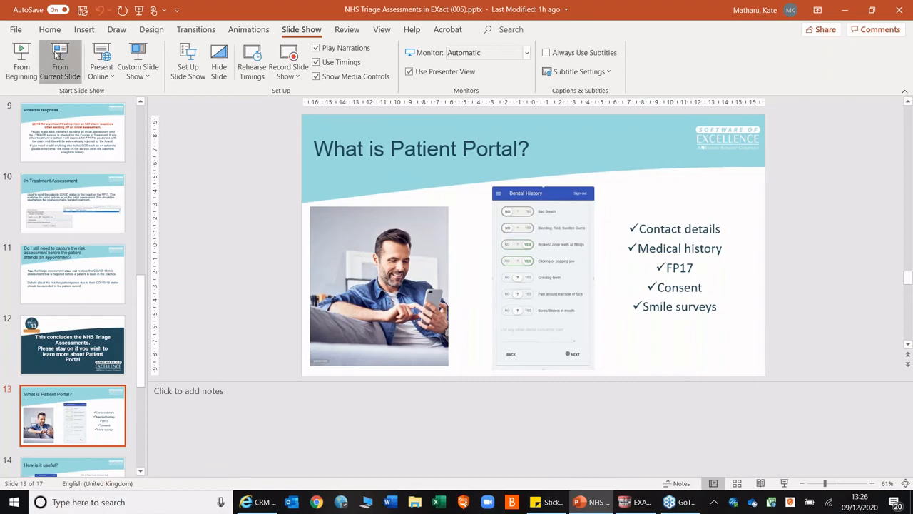
{"action": "left_click", "coordinate": [60, 53]}
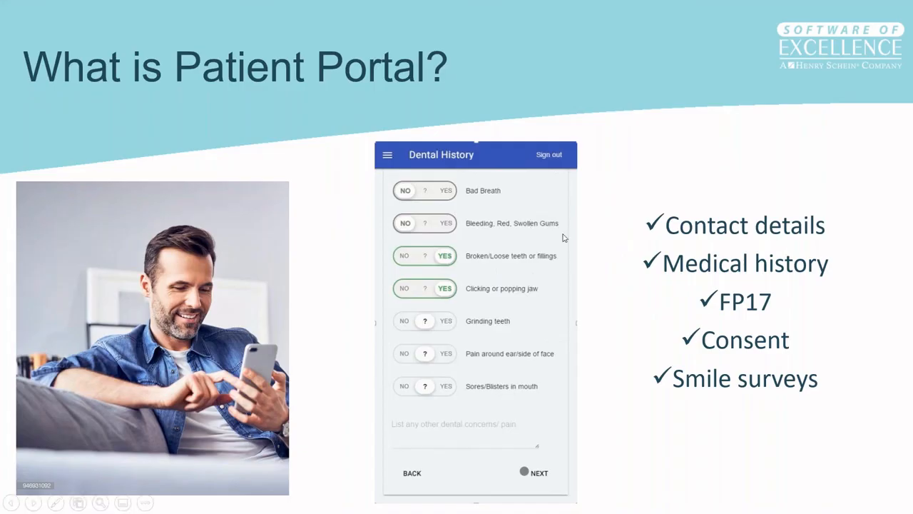